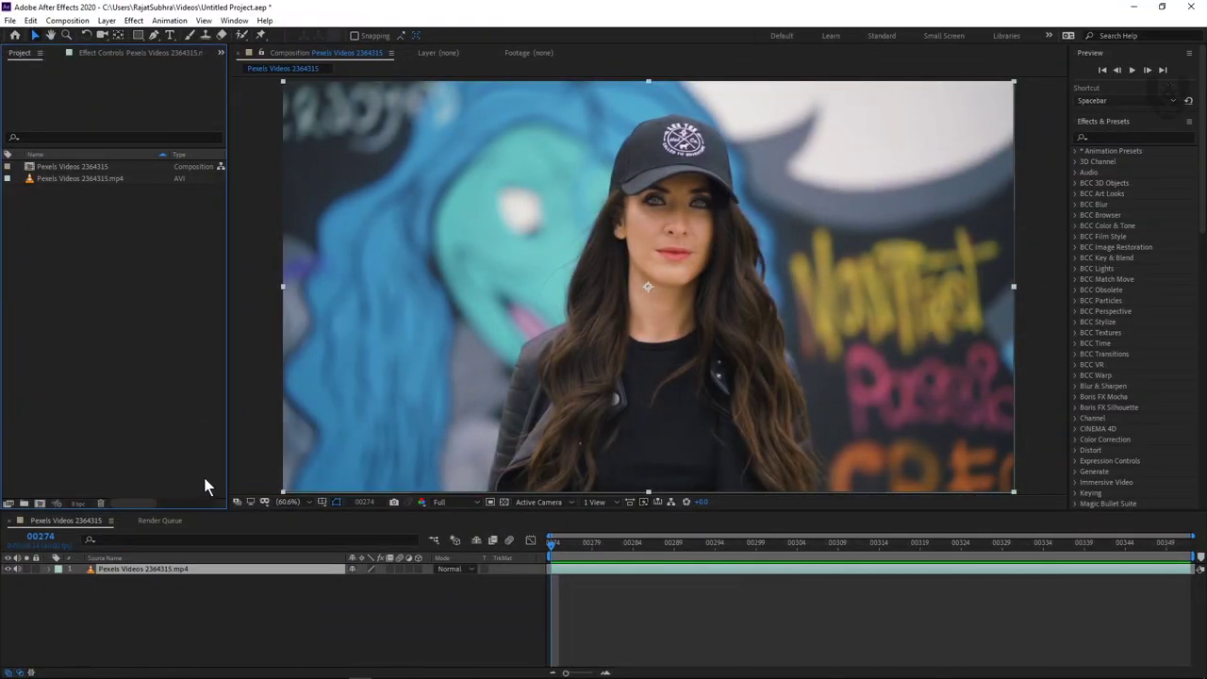
# Apply the Boris FX Silhouette Paint effect to the Pexels Videos 2364315.mp4 layer, with its effect controls shown
pyautogui.click(172, 54)
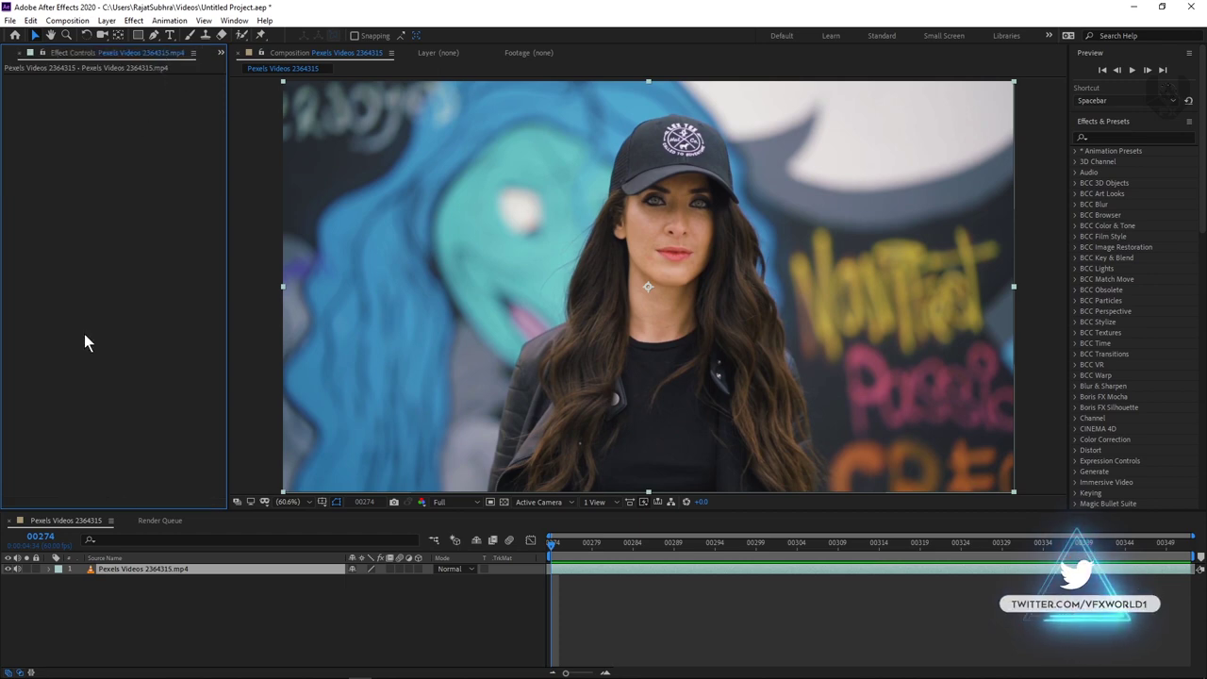
pyautogui.rightClick(184, 579)
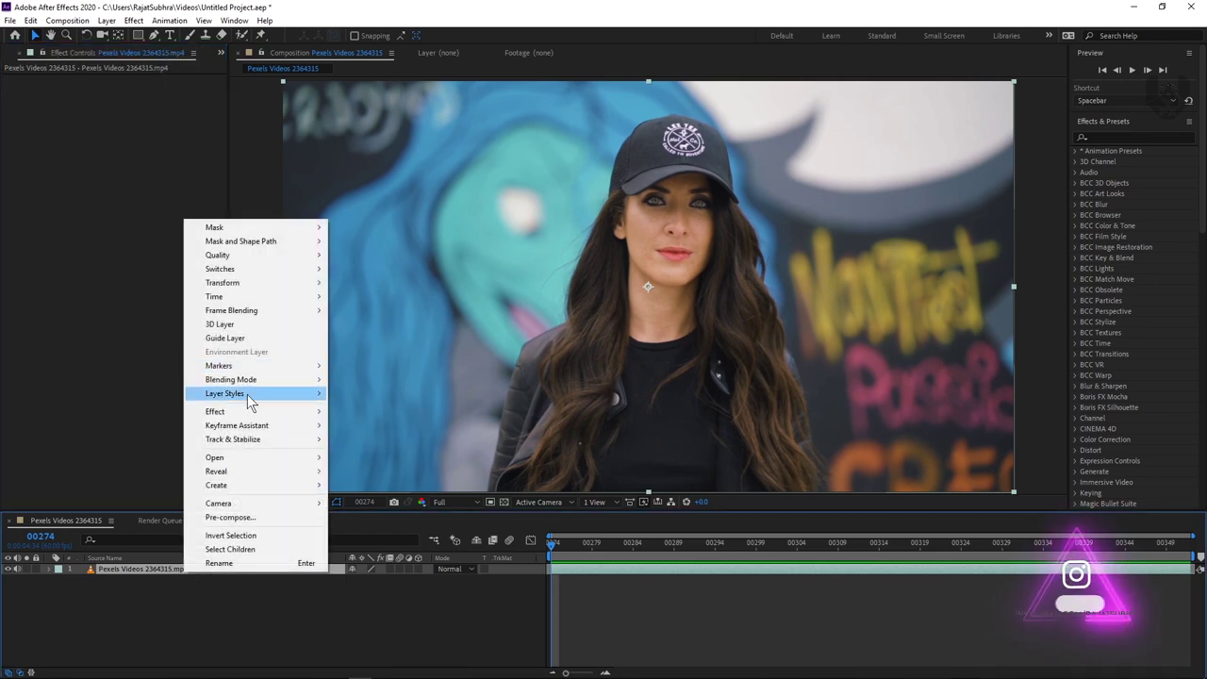
pyautogui.moveTo(238, 418)
pyautogui.moveTo(349, 397)
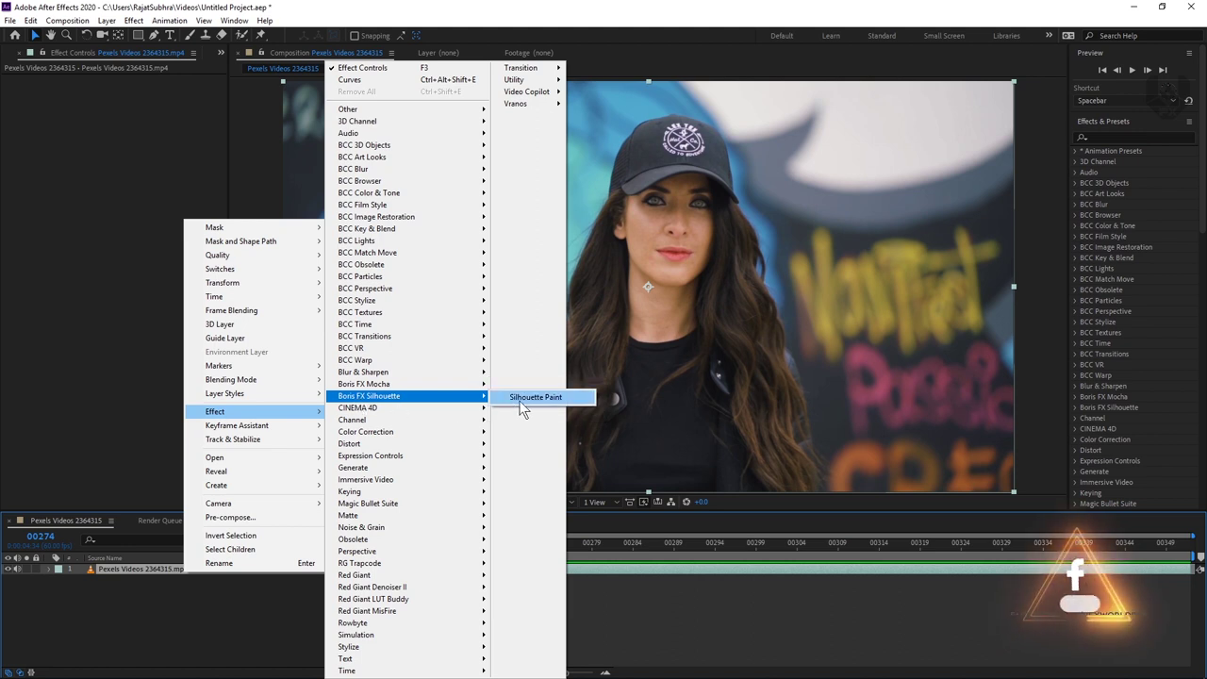
pyautogui.click(551, 398)
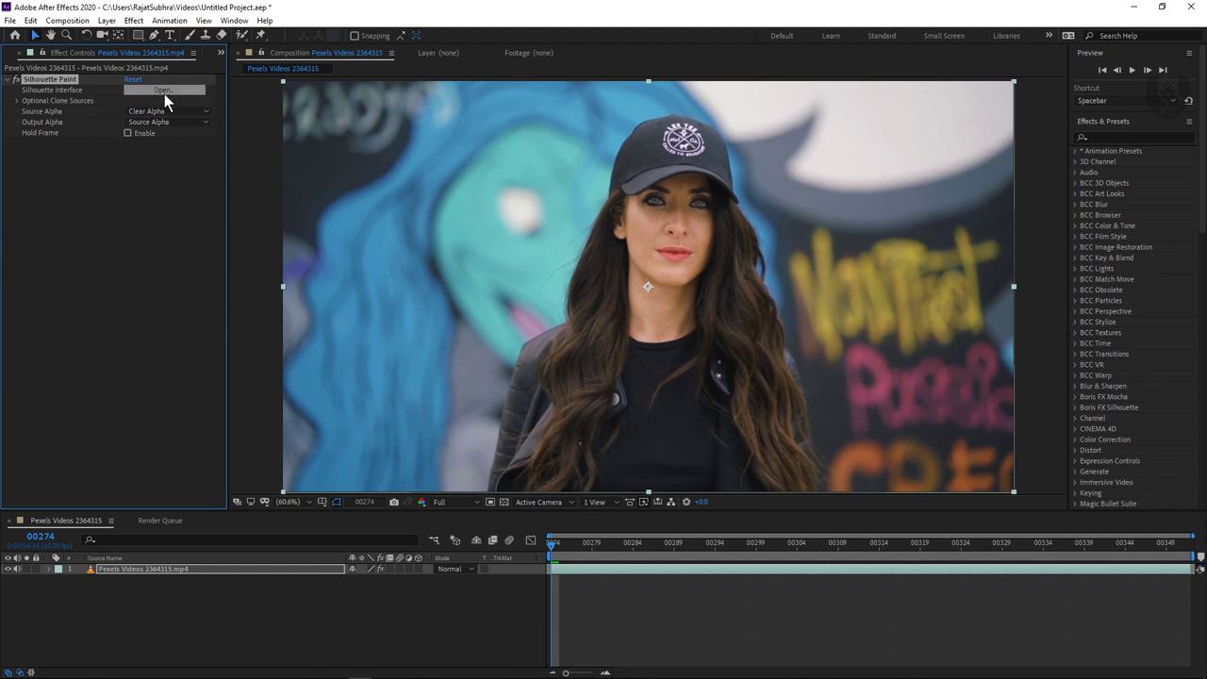
# Open the Silhouette Paint interface from the applied effect and switch to the Roto node
pyautogui.moveTo(573, 547); pyautogui.dragTo(512, 578)
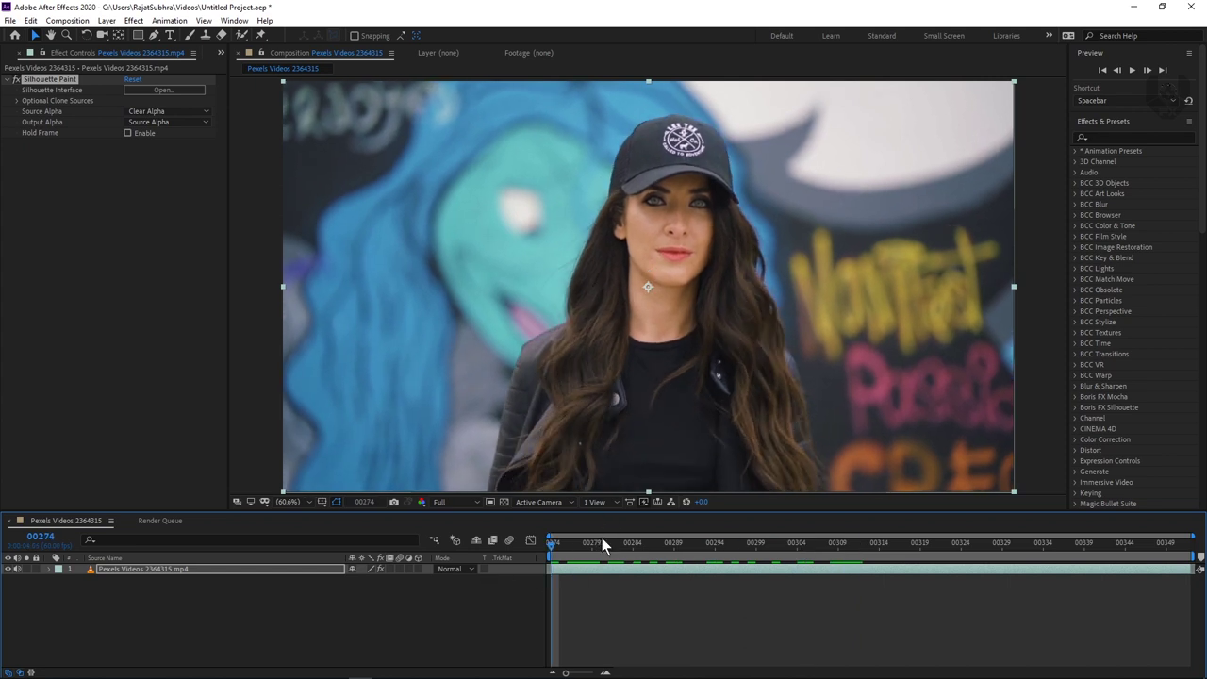
pyautogui.click(182, 93)
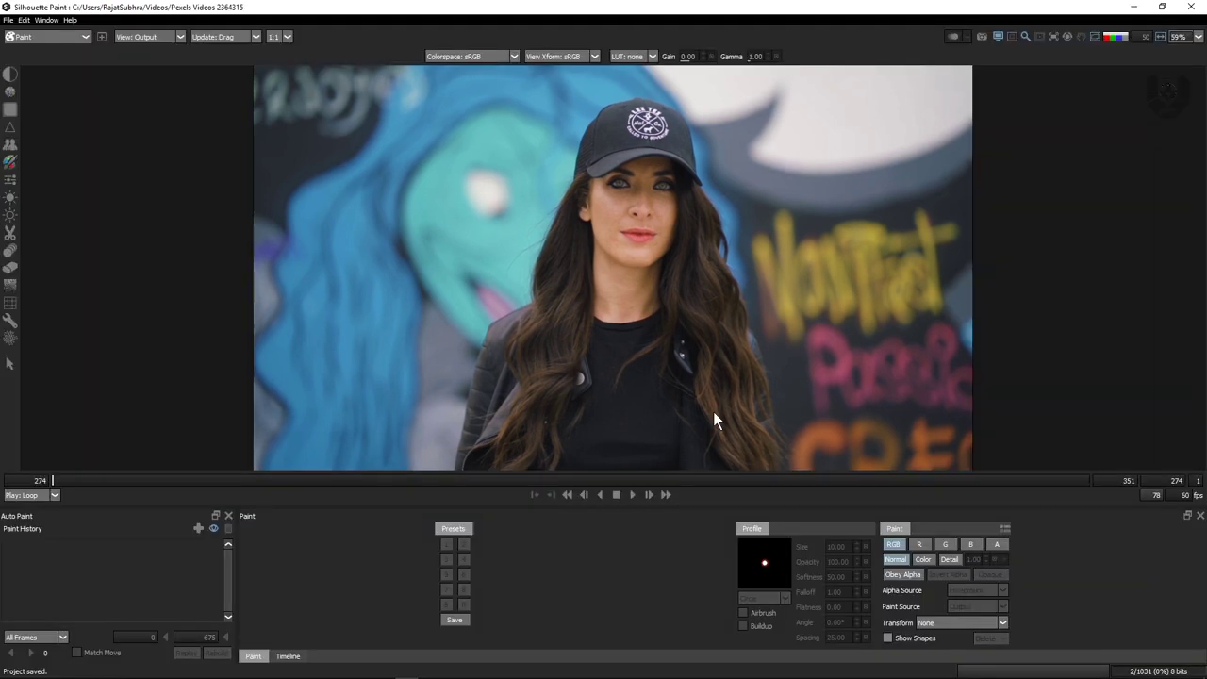
pyautogui.click(54, 41)
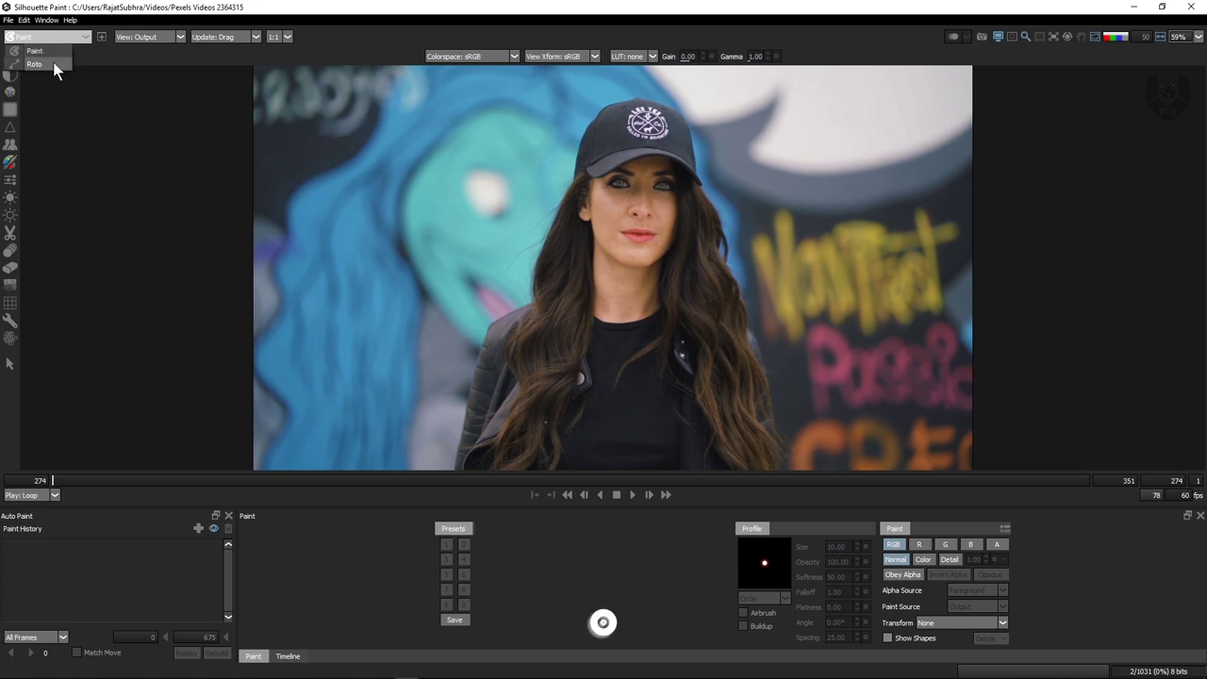
pyautogui.click(53, 65)
pyautogui.click(74, 39)
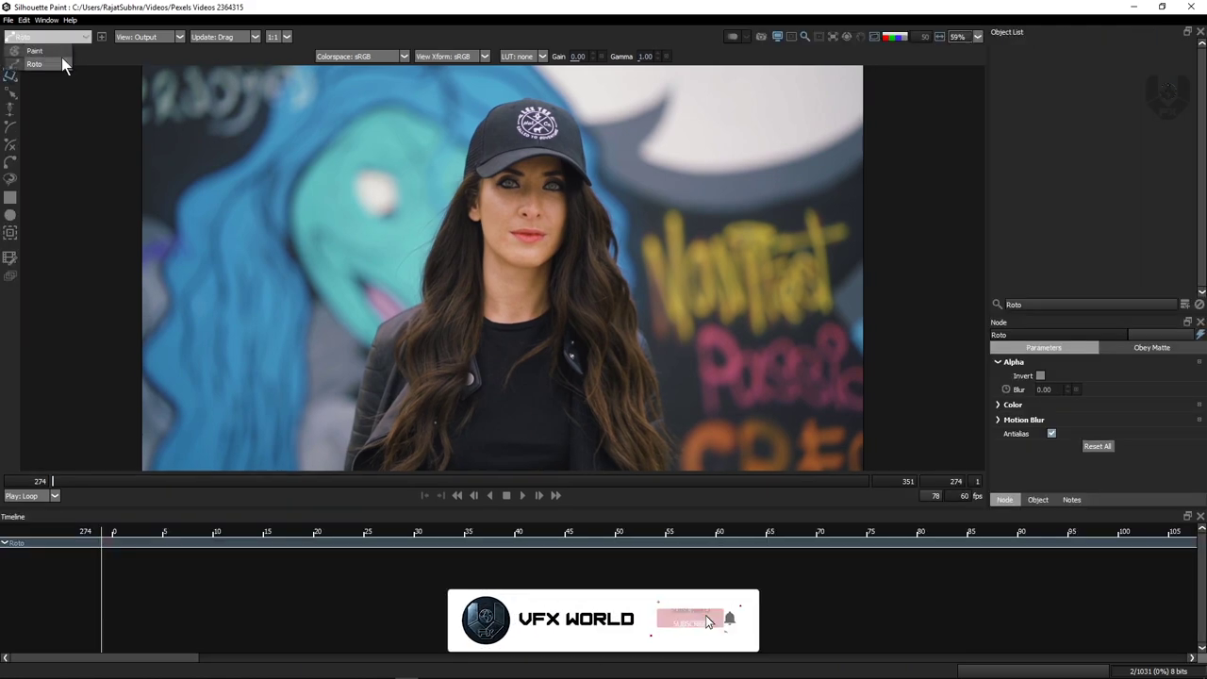
pyautogui.click(62, 52)
pyautogui.click(68, 40)
pyautogui.click(63, 63)
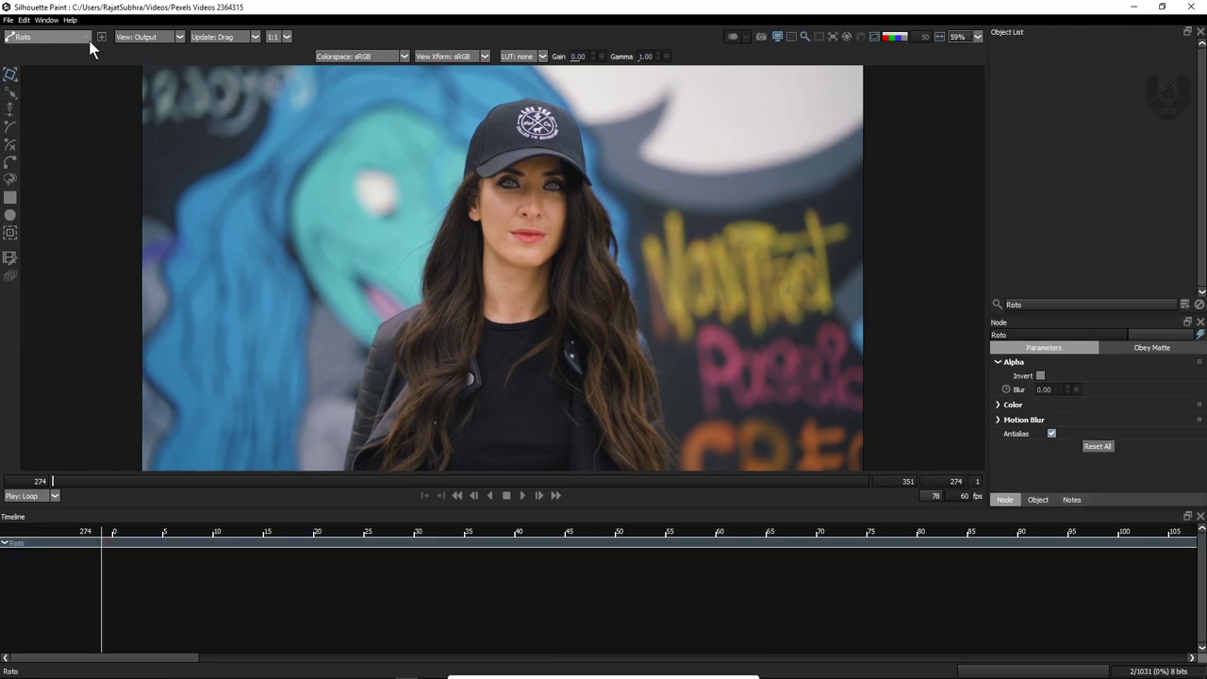
# Play the clip in the full-frame view to review the movement of the woman's cap
pyautogui.scroll(5, 481, 186)
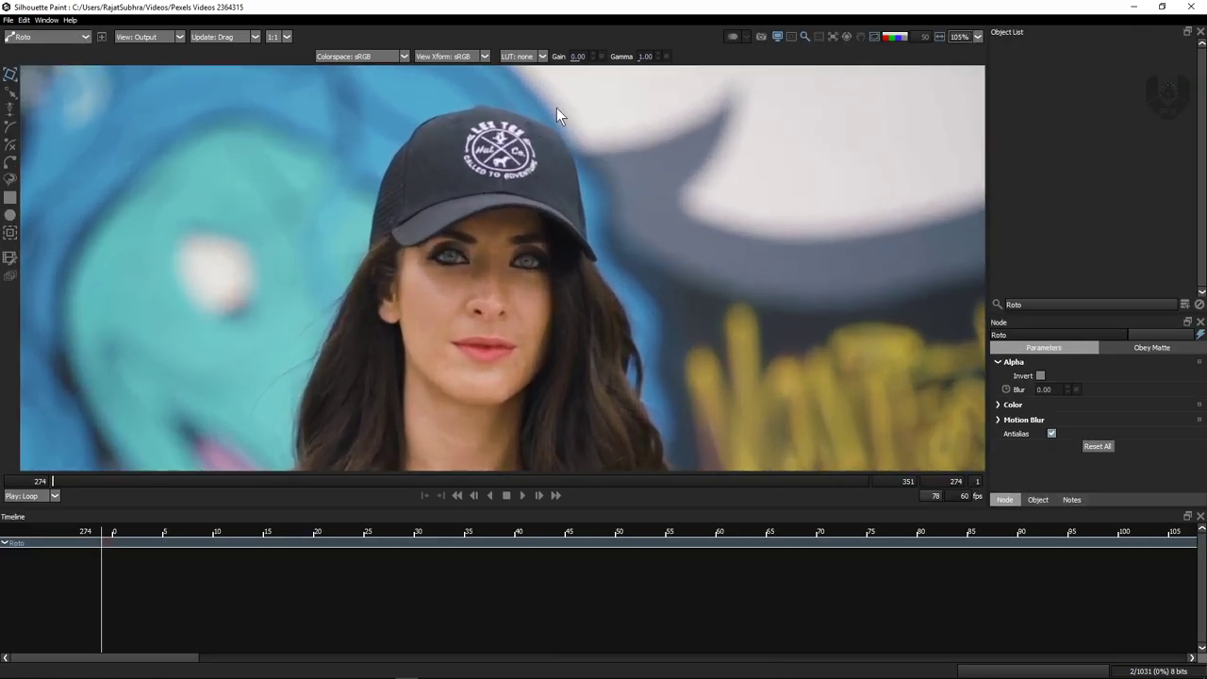
pyautogui.press('f')
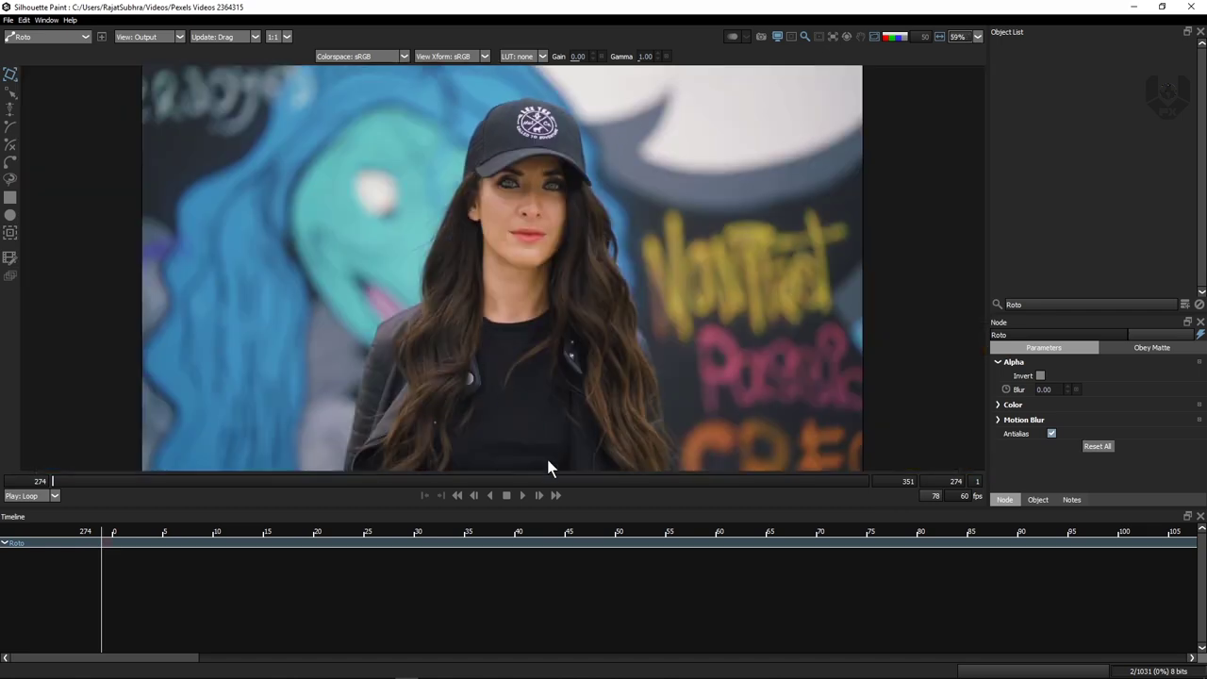
pyautogui.click(522, 496)
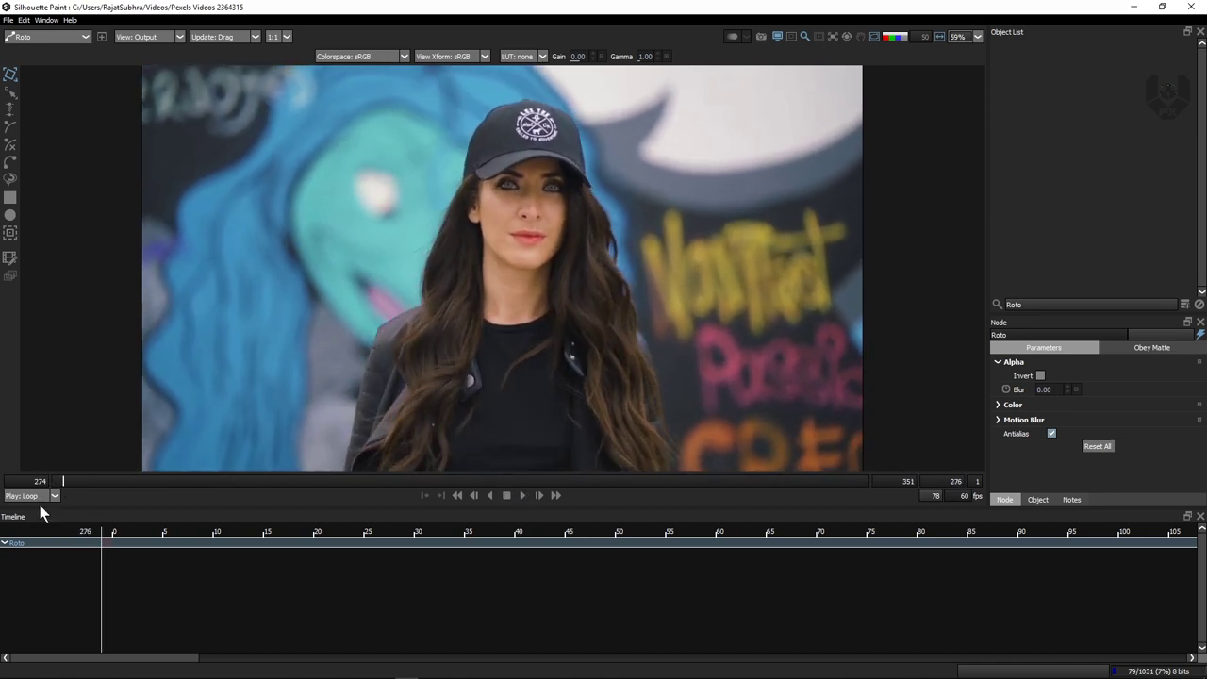
# Create a roto layer in the object list and name it logo
pyautogui.scroll(5, 486, 180)
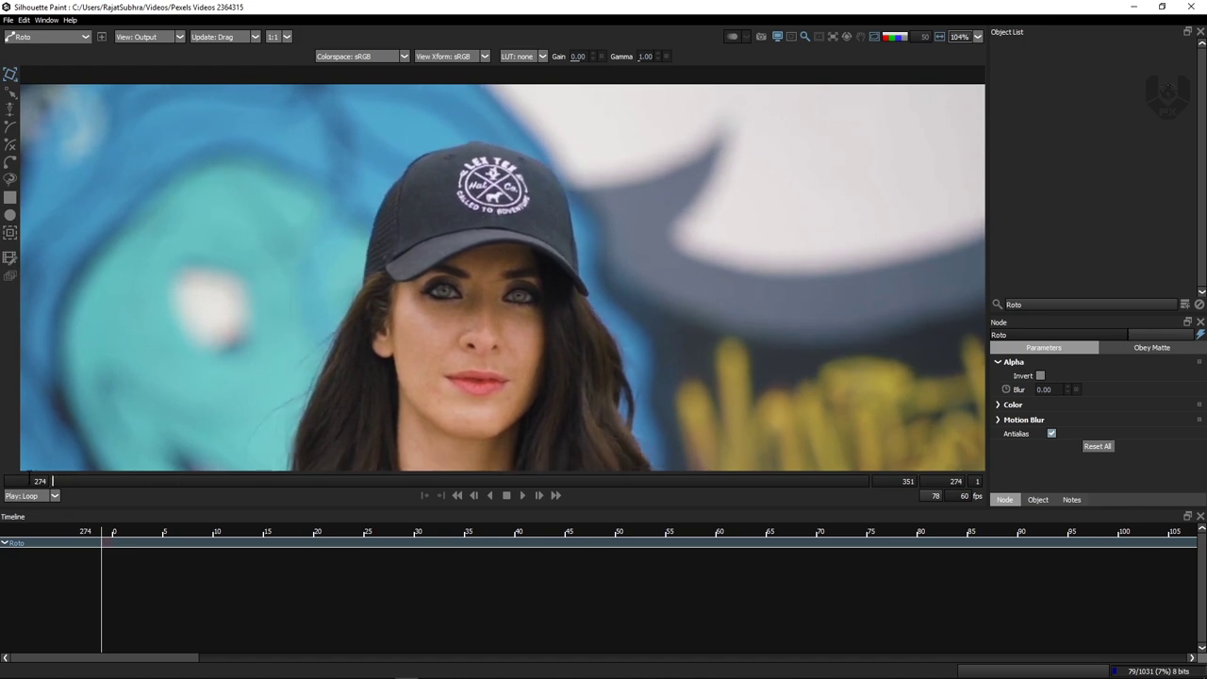
pyautogui.scroll(2, 557, 206)
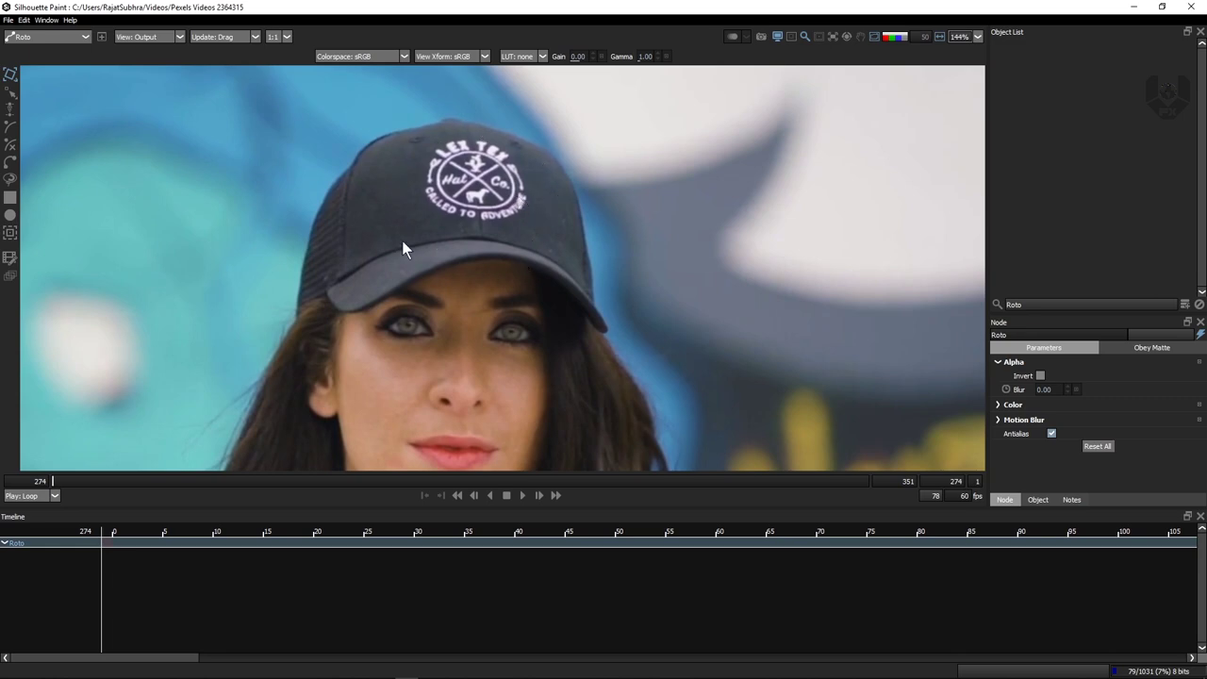
pyautogui.scroll(1, 543, 193)
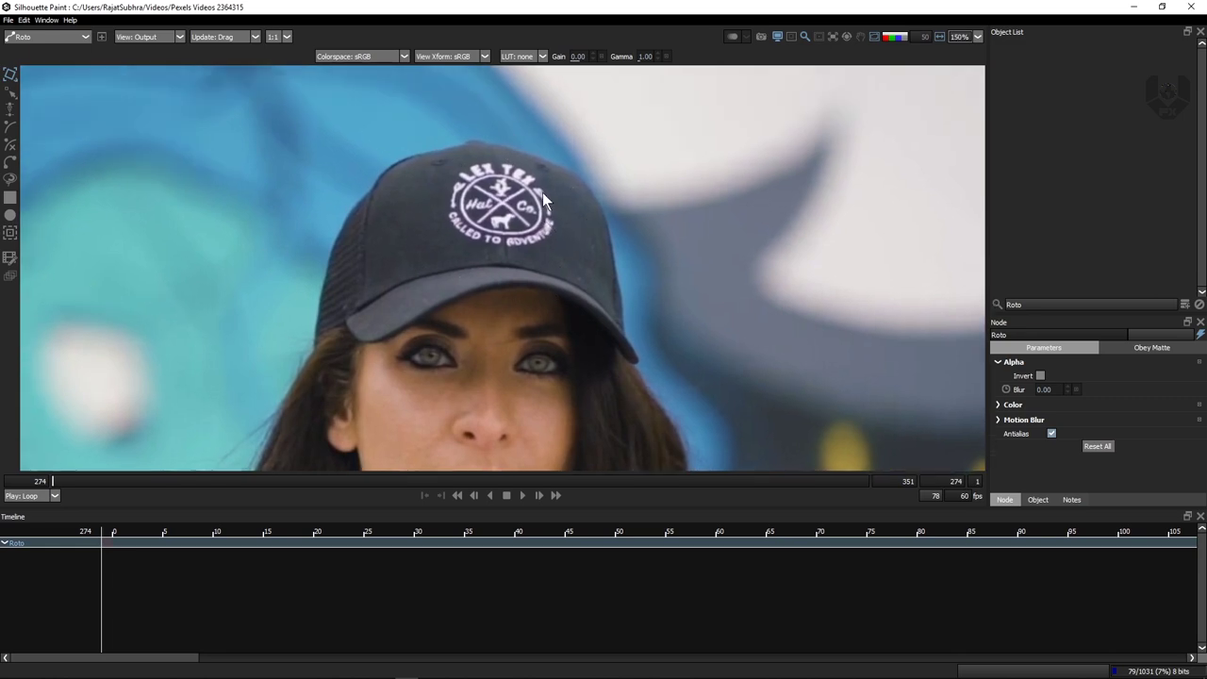
pyautogui.click(1185, 304)
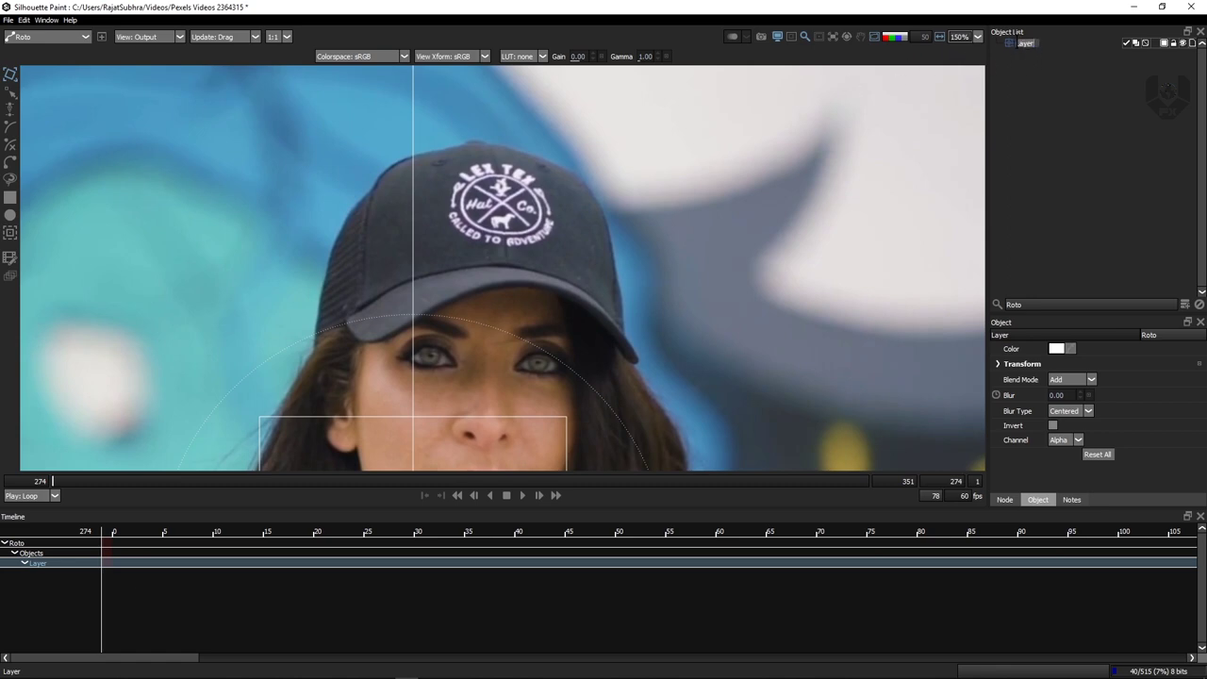
pyautogui.click(1015, 172)
# Draw a circle shape around the cap's logo in the logo layer and adjust its sides to enclose the emblem
pyautogui.click(10, 216)
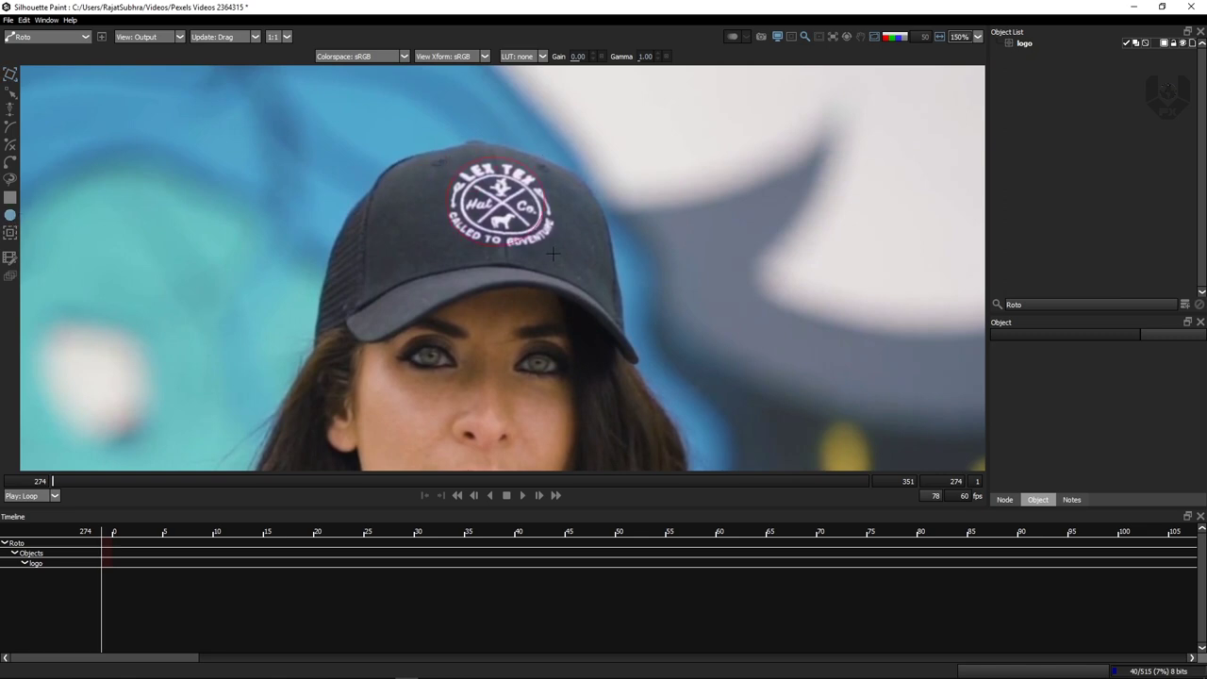
pyautogui.moveTo(564, 258); pyautogui.dragTo(565, 259)
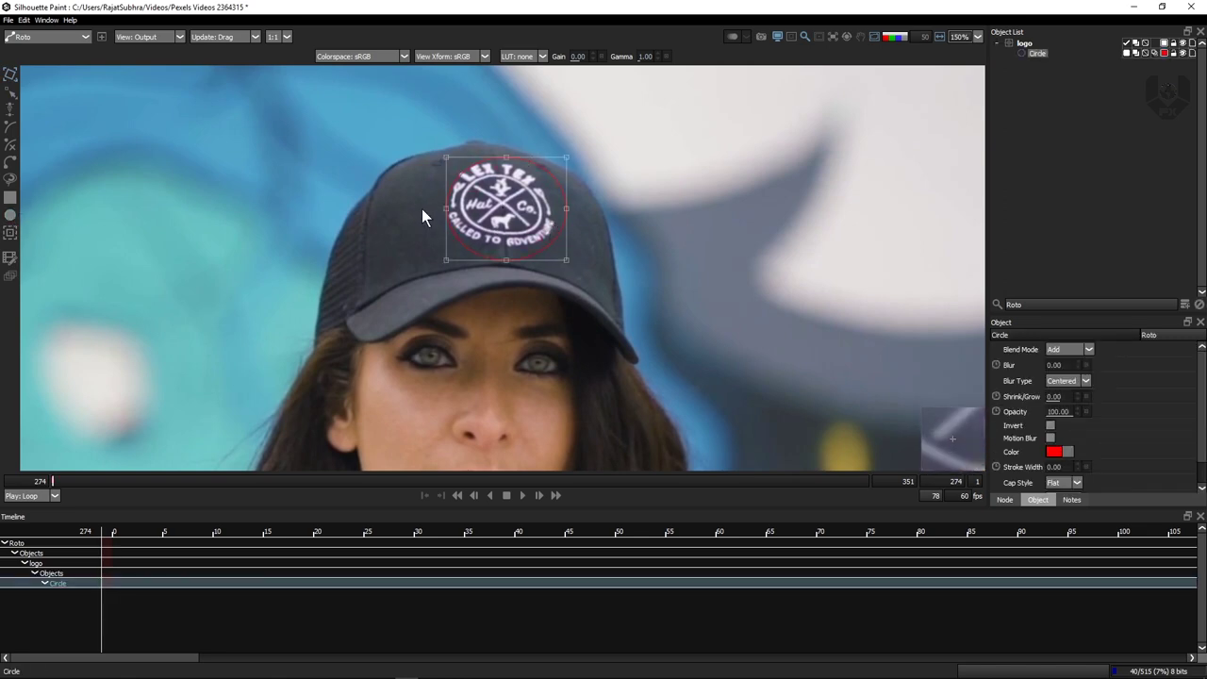
pyautogui.moveTo(447, 208); pyautogui.dragTo(439, 204)
pyautogui.moveTo(566, 208); pyautogui.dragTo(563, 206)
# Track the circle forward with the Mocha Tracker, using a manual Min % Pixels Used of 100, and return to frame 274
pyautogui.click(10, 232)
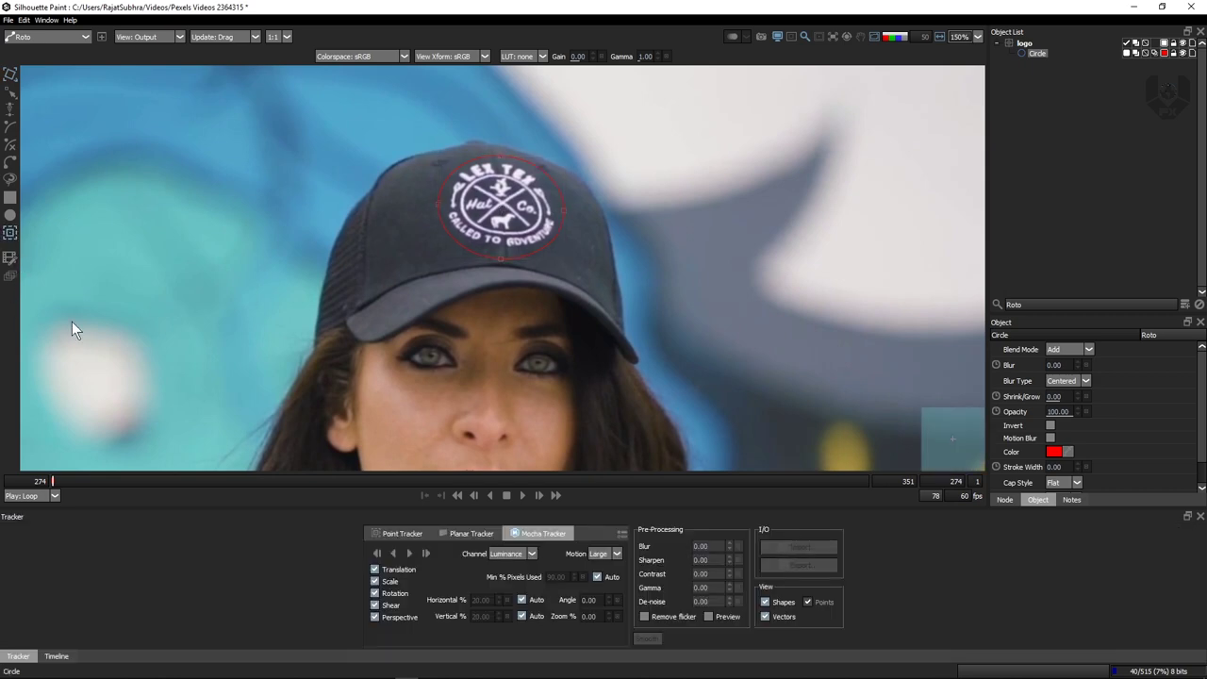
pyautogui.moveTo(443, 320); pyautogui.dragTo(434, 279)
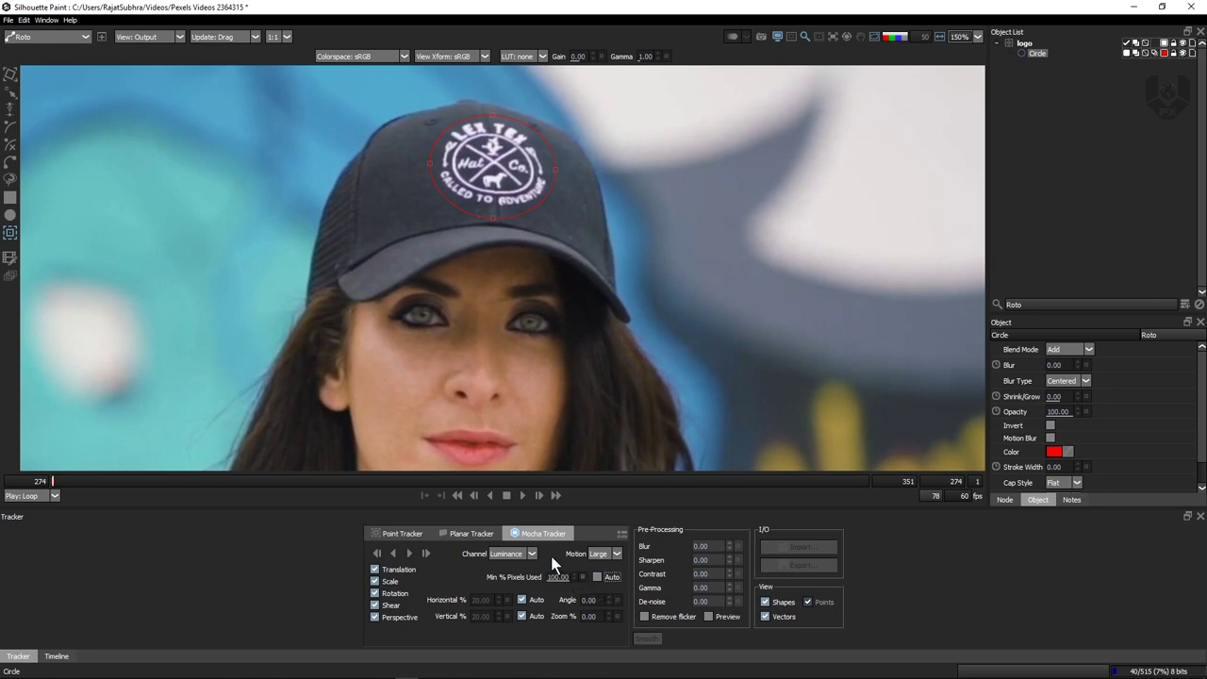
pyautogui.click(409, 555)
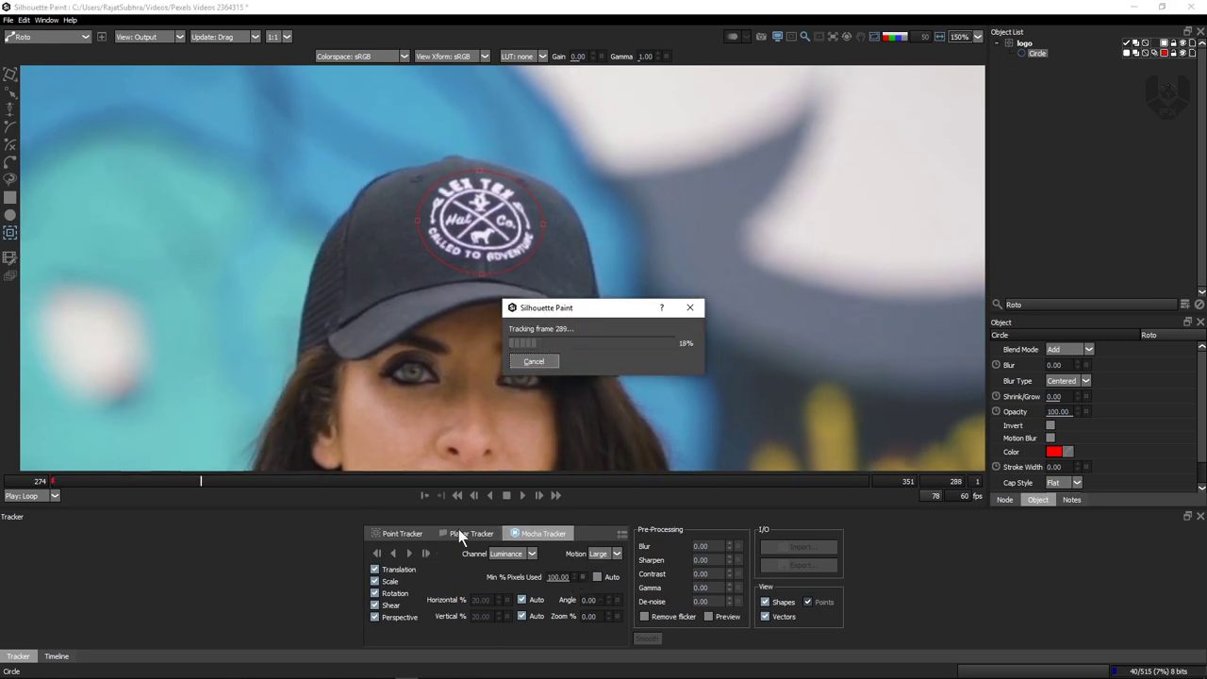
pyautogui.moveTo(169, 482); pyautogui.dragTo(18, 498)
# Stabilize the viewer on the Roto node's logo layer and scrub to frame 351 to check the stabilization
pyautogui.scroll(-2, 516, 241)
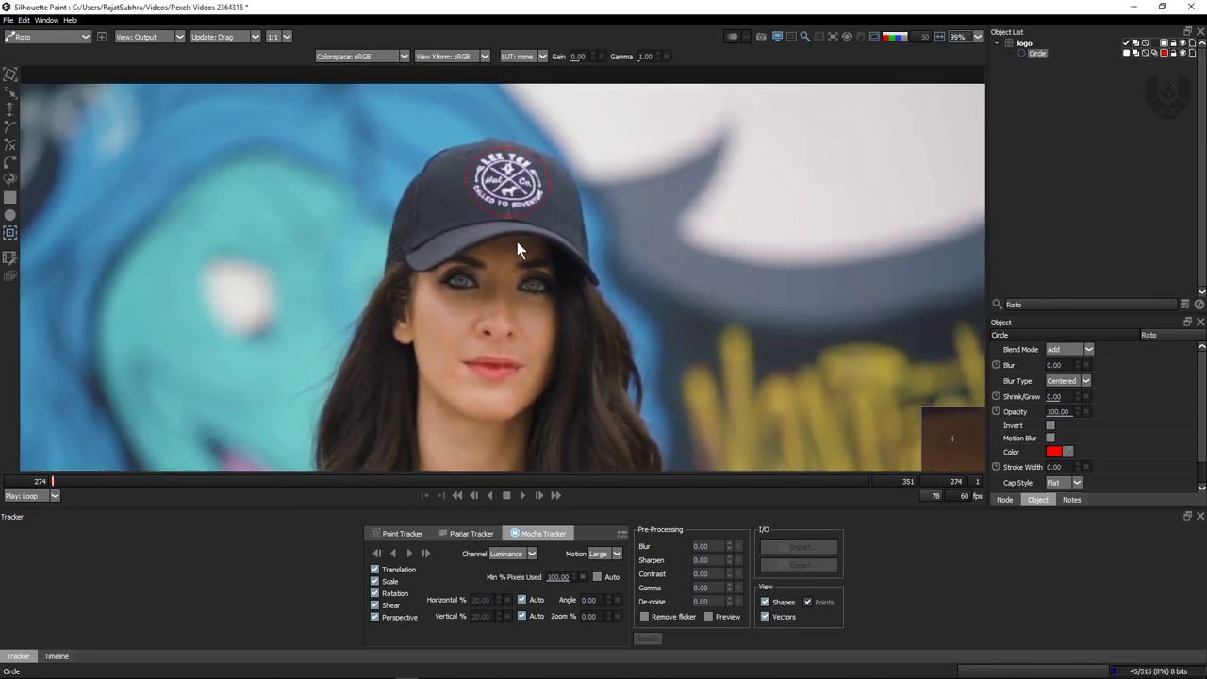
pyautogui.scroll(-2, 682, 169)
pyautogui.click(834, 37)
pyautogui.moveTo(843, 71)
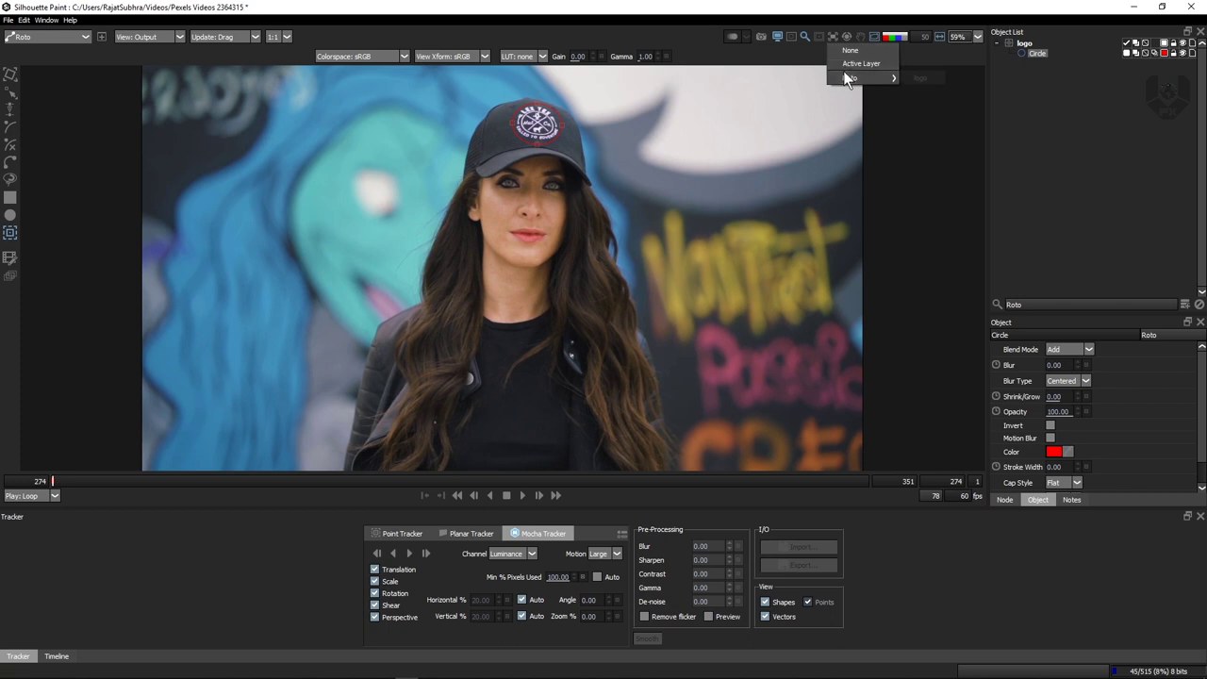
pyautogui.click(920, 80)
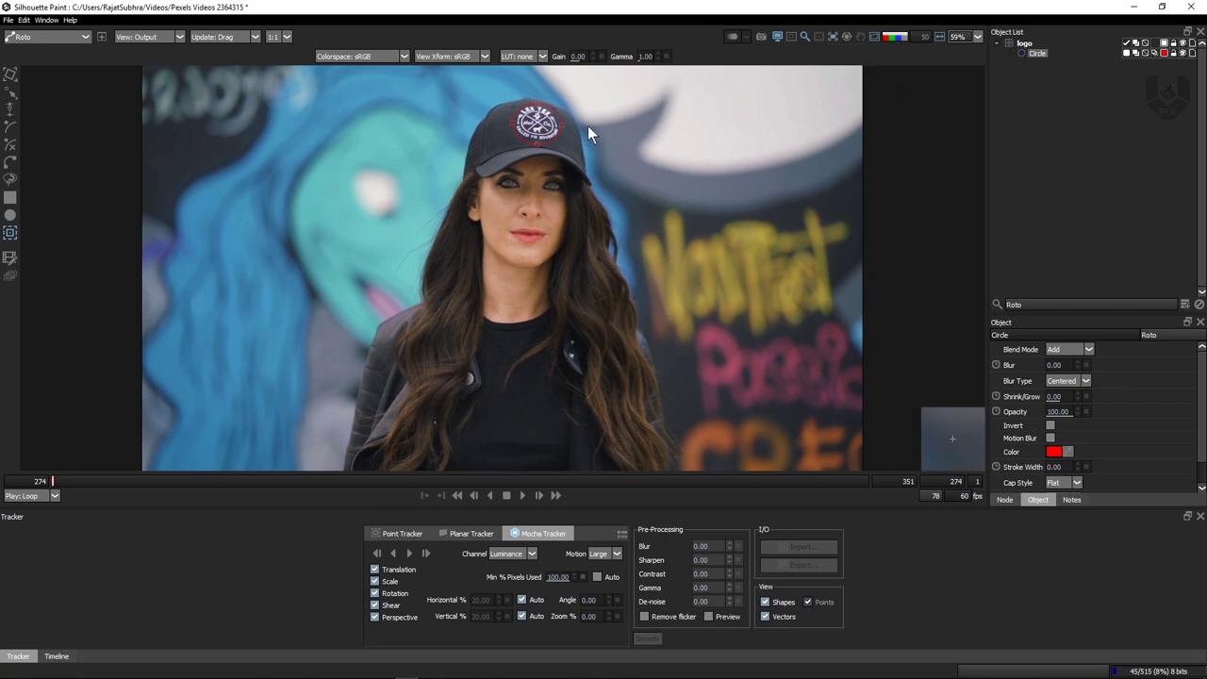
pyautogui.moveTo(78, 483); pyautogui.dragTo(877, 427)
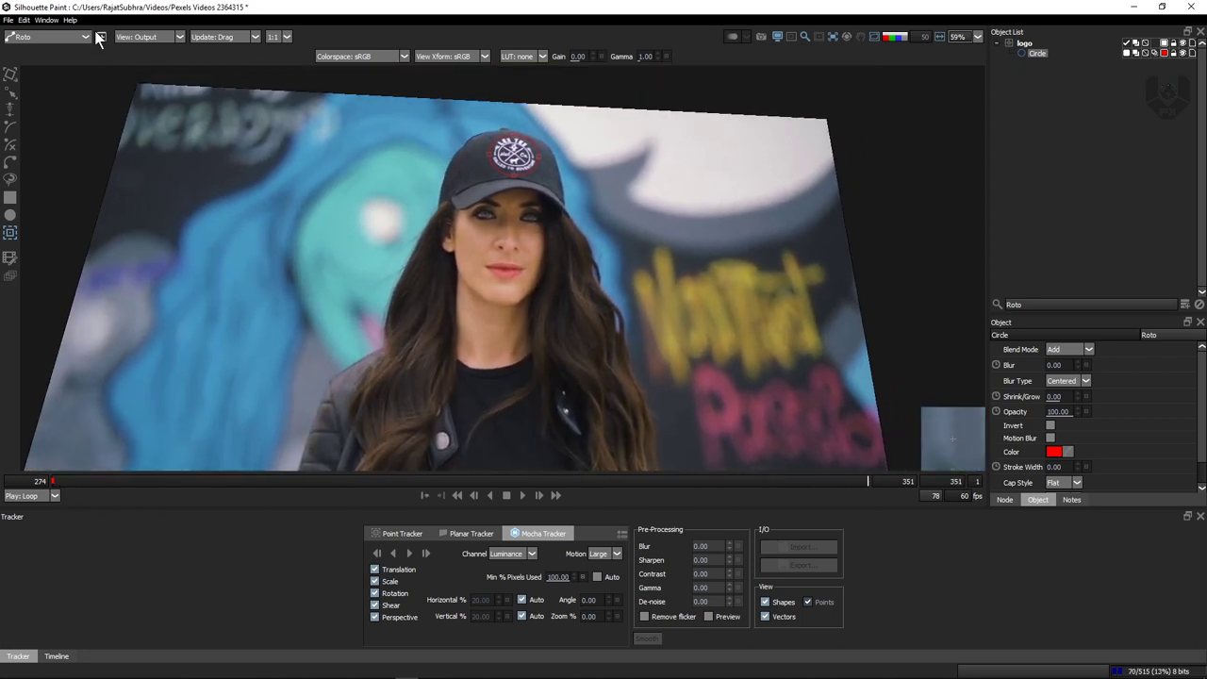
# Switch to the Paint node, scrub through the stabilized clip around the cap, and return to frame 274
pyautogui.click(45, 37)
pyautogui.click(34, 50)
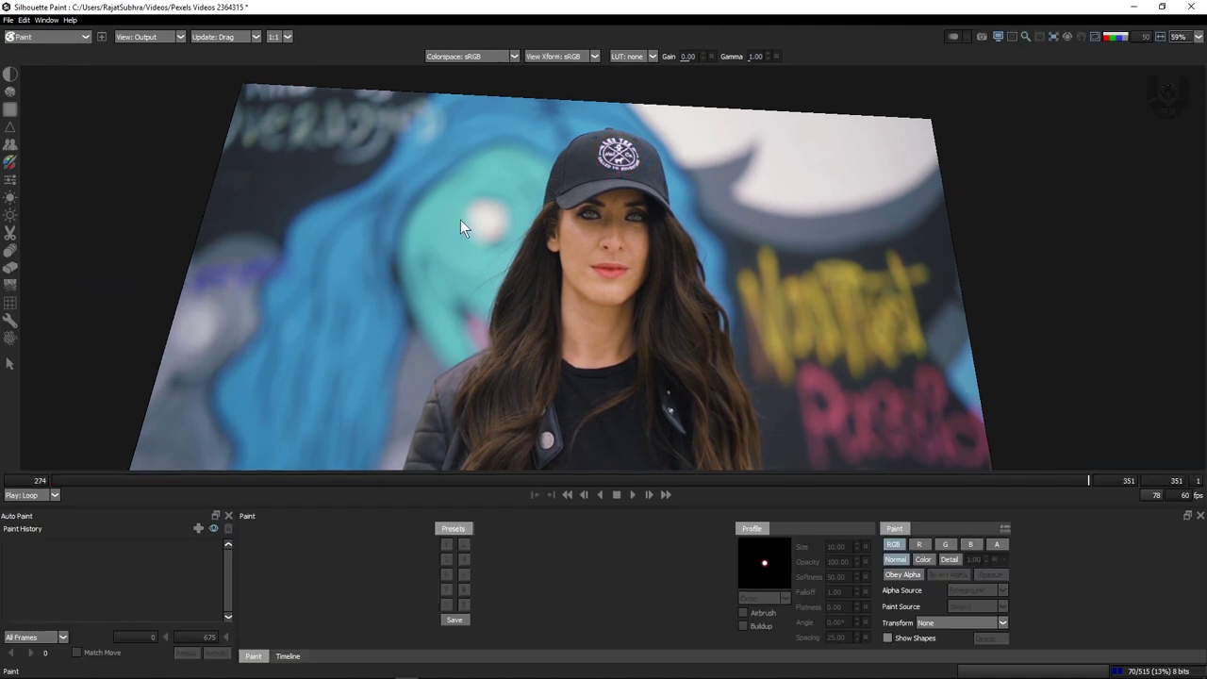
pyautogui.scroll(5, 579, 182)
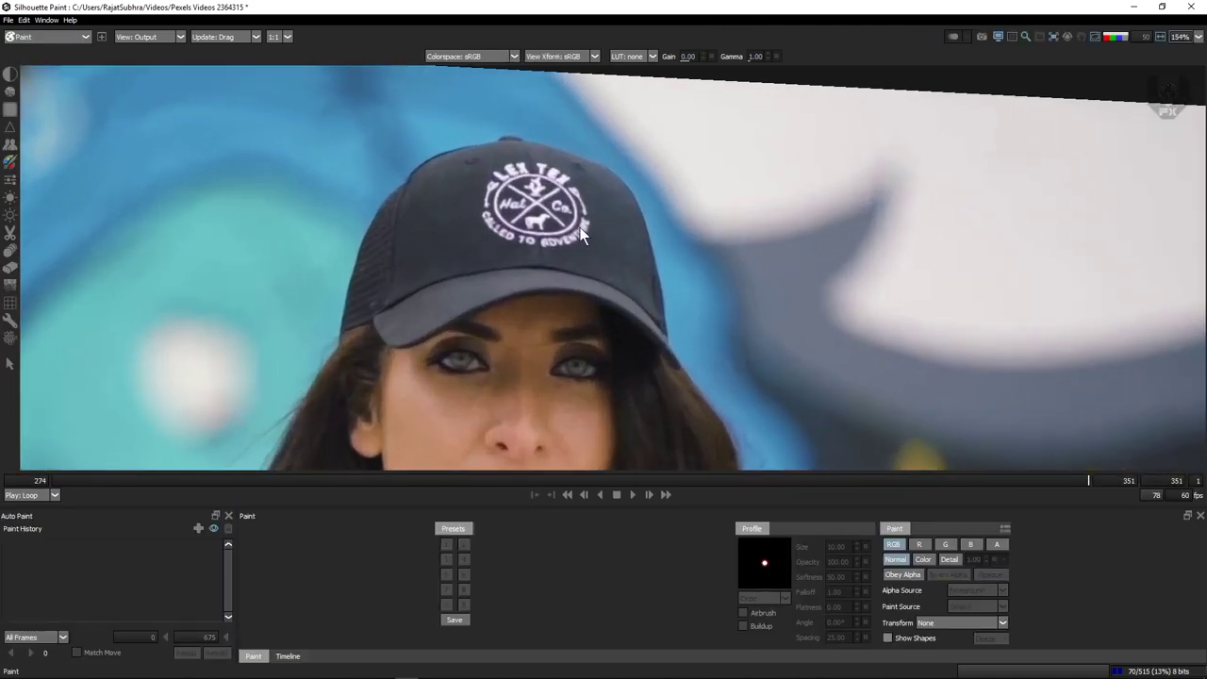
pyautogui.scroll(-4, 603, 185)
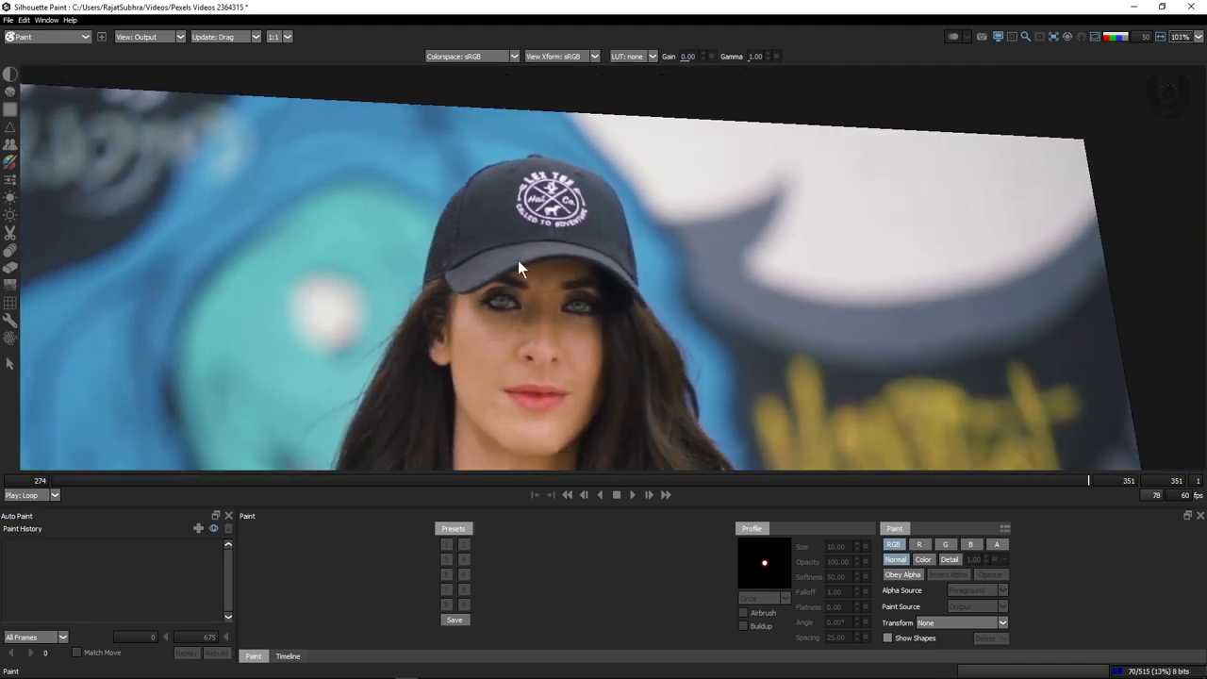
pyautogui.moveTo(881, 481); pyautogui.dragTo(604, 479)
pyautogui.moveTo(672, 454); pyautogui.dragTo(16, 497)
pyautogui.scroll(4, 639, 156)
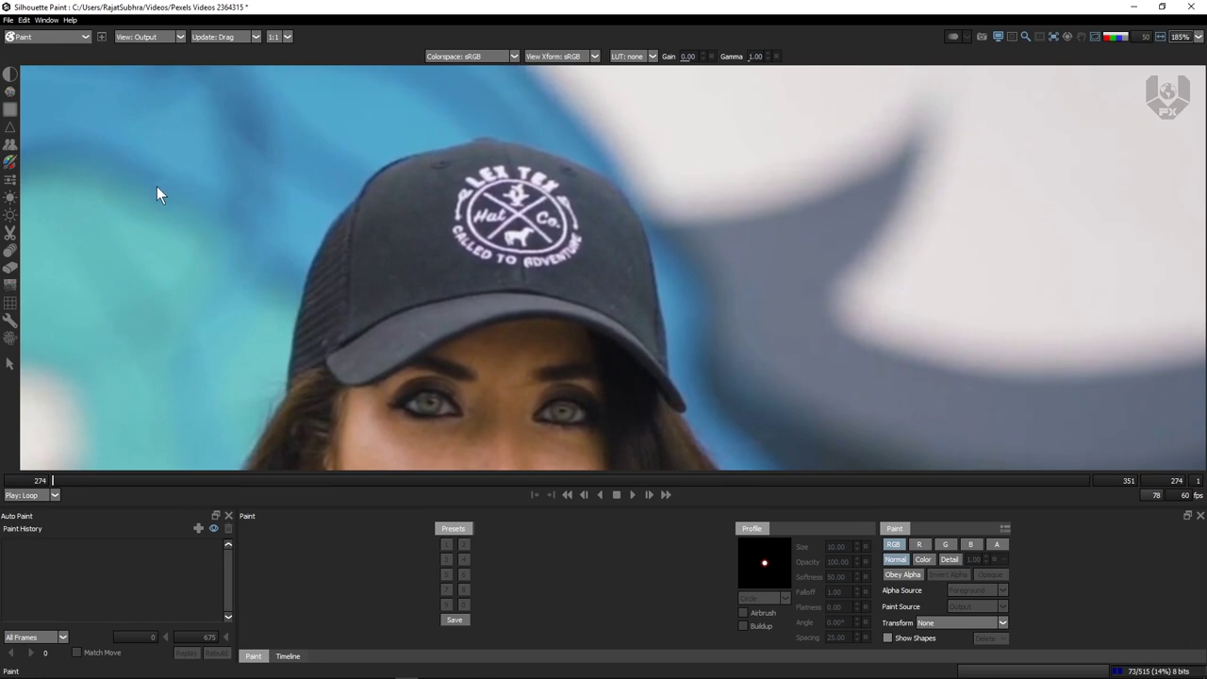
# Display the Color Layer view and examine the cap and its logo
pyautogui.click(165, 34)
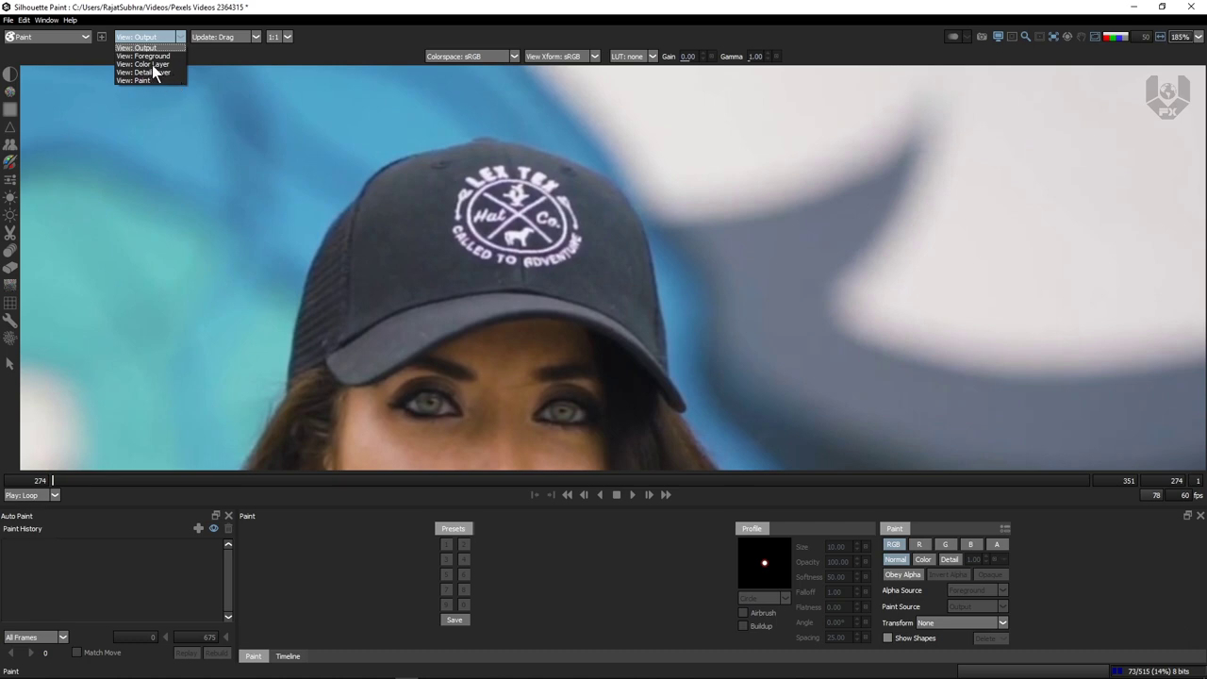
pyautogui.click(151, 63)
pyautogui.scroll(-4, 451, 175)
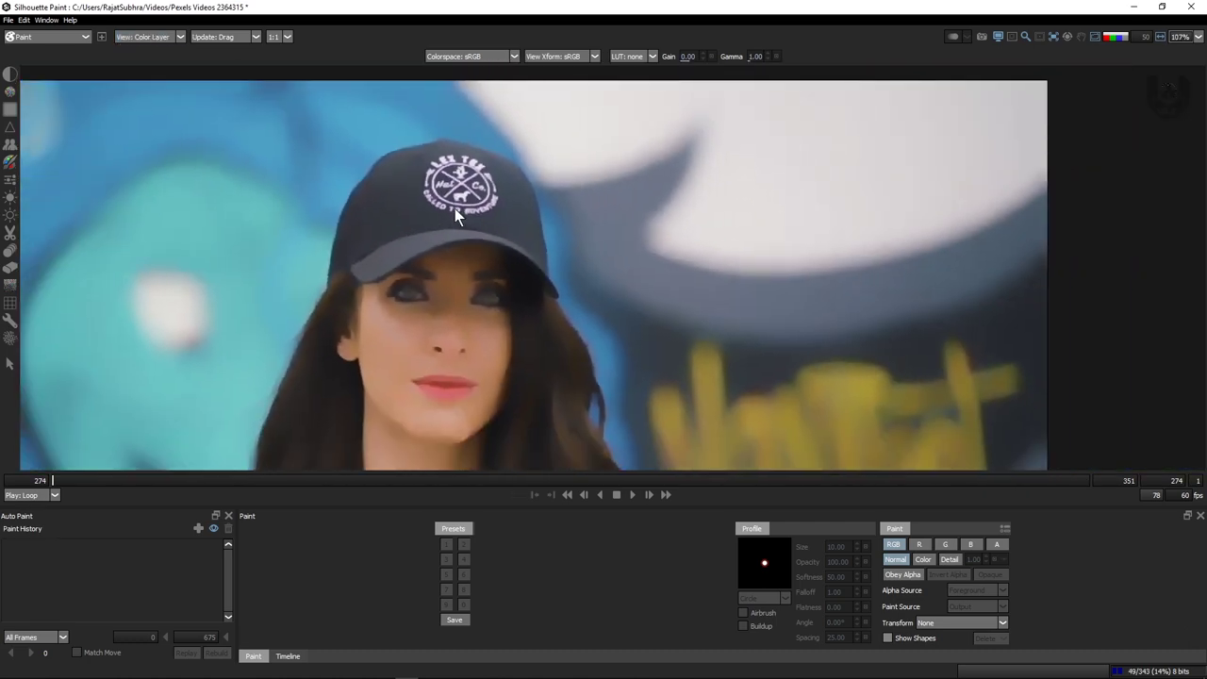
pyautogui.scroll(1, 455, 208)
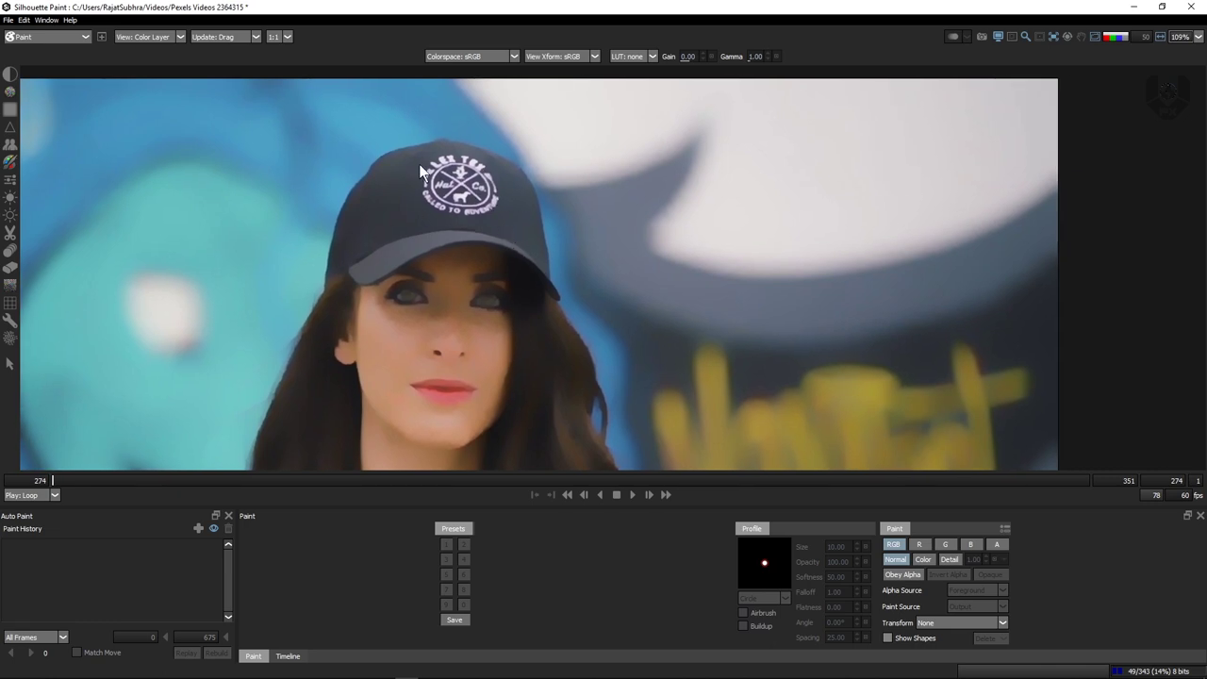
pyautogui.scroll(1, 422, 171)
# Display the Detail Layer view and examine the texture of the cap and logo
pyautogui.click(149, 36)
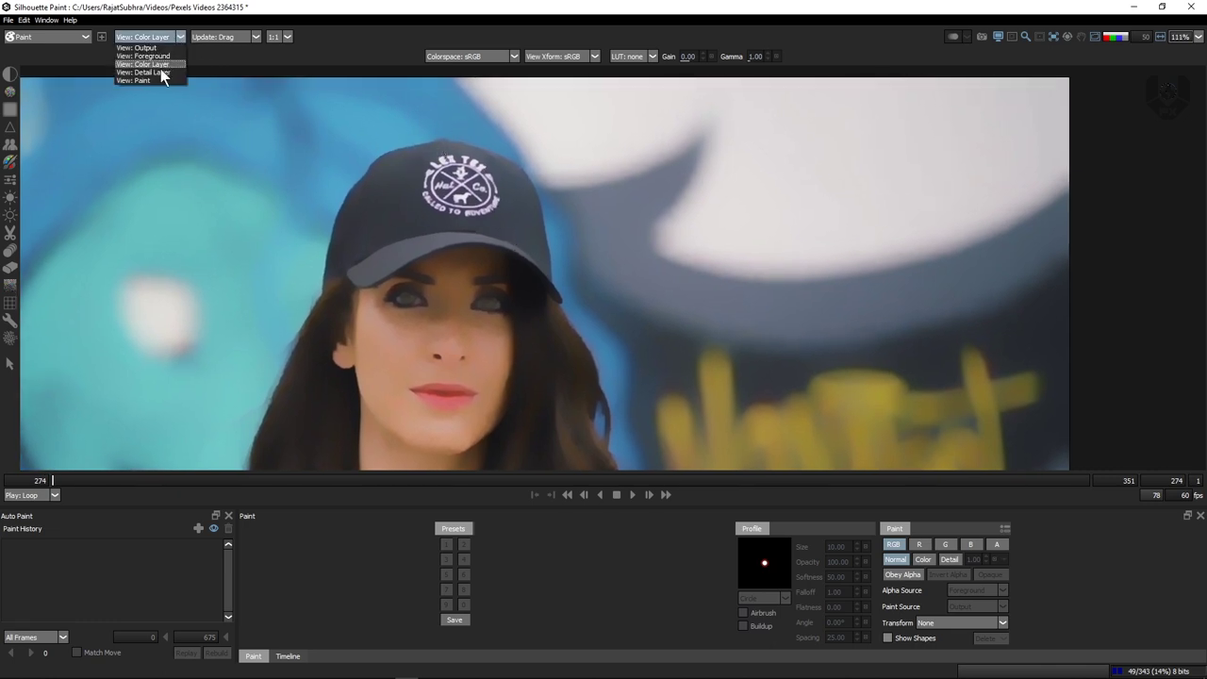
pyautogui.click(160, 74)
pyautogui.scroll(5, 515, 179)
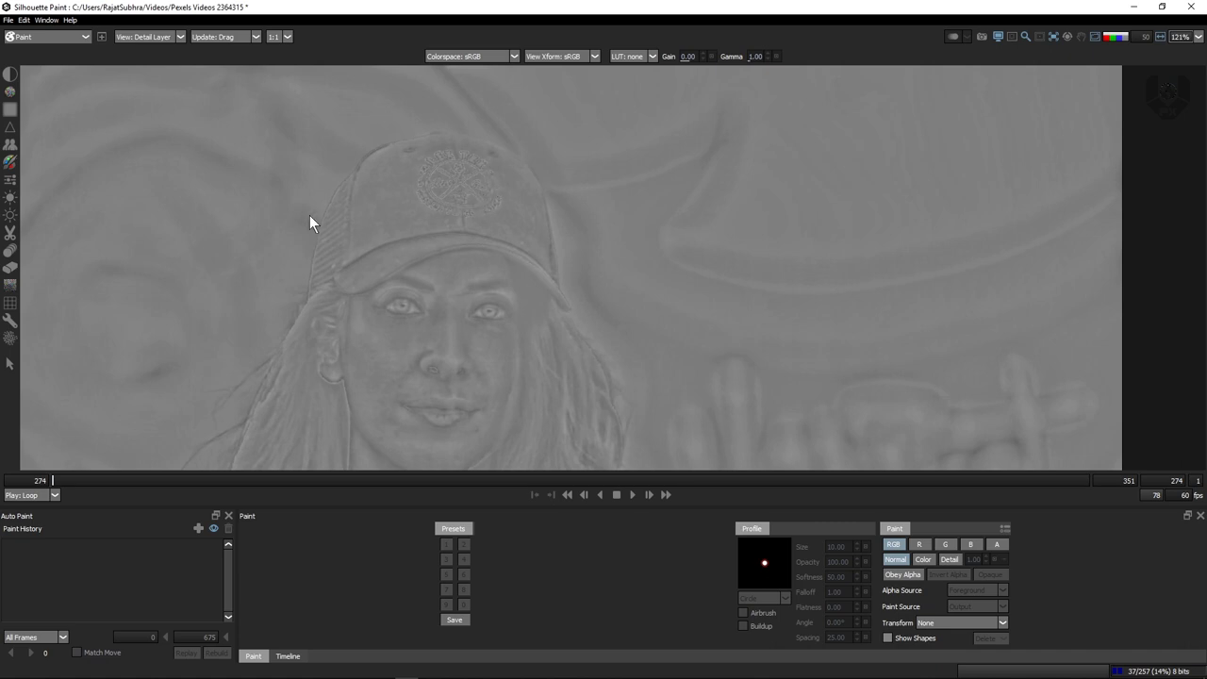
# Display the Foreground view, switch to the Output view, and examine the cap's logo
pyautogui.click(180, 37)
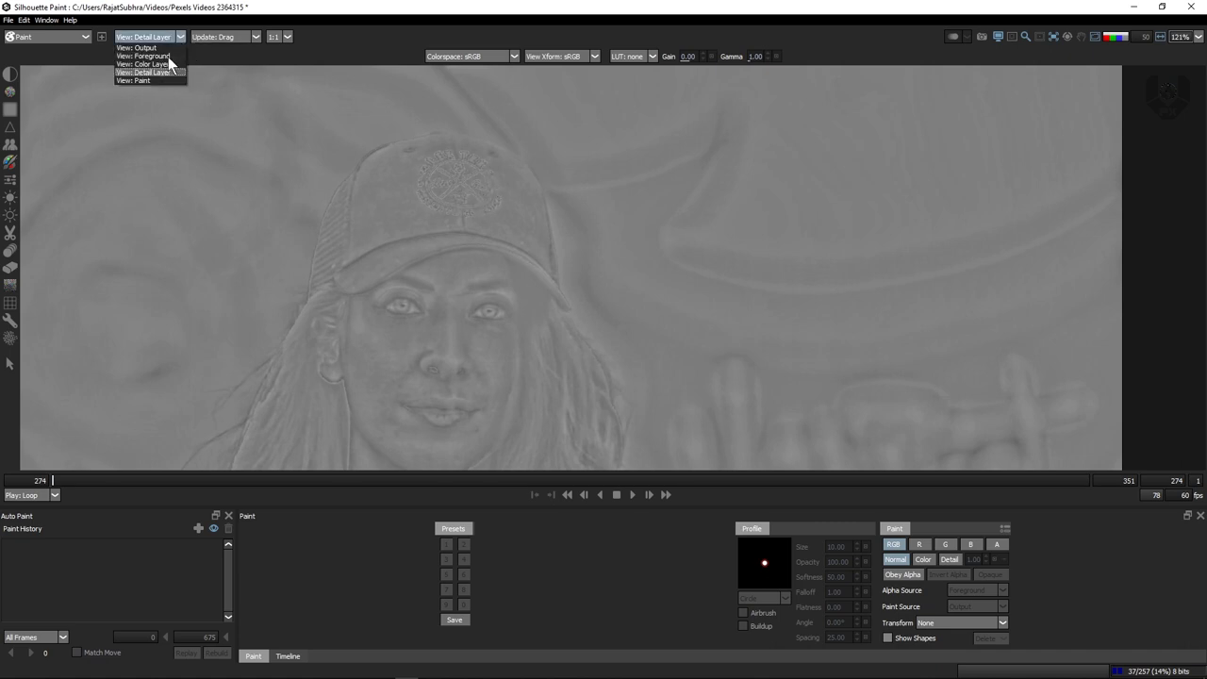
pyautogui.click(168, 56)
pyautogui.click(170, 37)
pyautogui.click(166, 50)
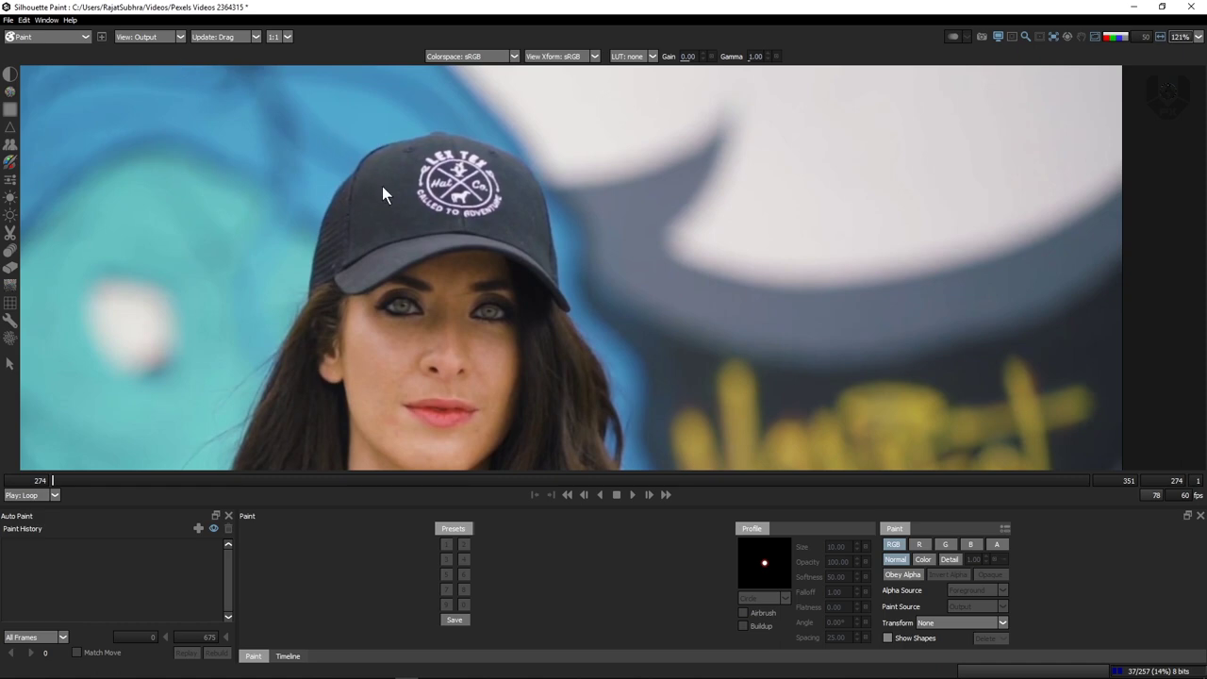
# Show the Color Layer view, set the Paint brush to affect only Color, and sample the dark cap colour beside the logo
pyautogui.click(164, 39)
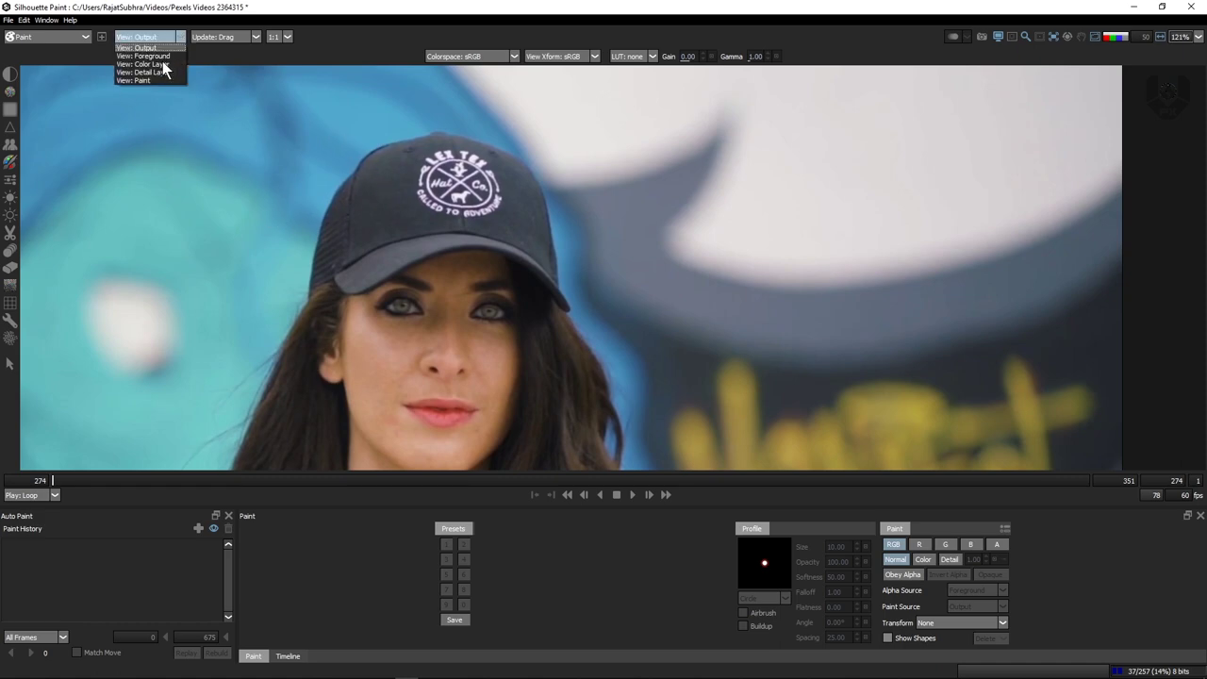
pyautogui.click(162, 61)
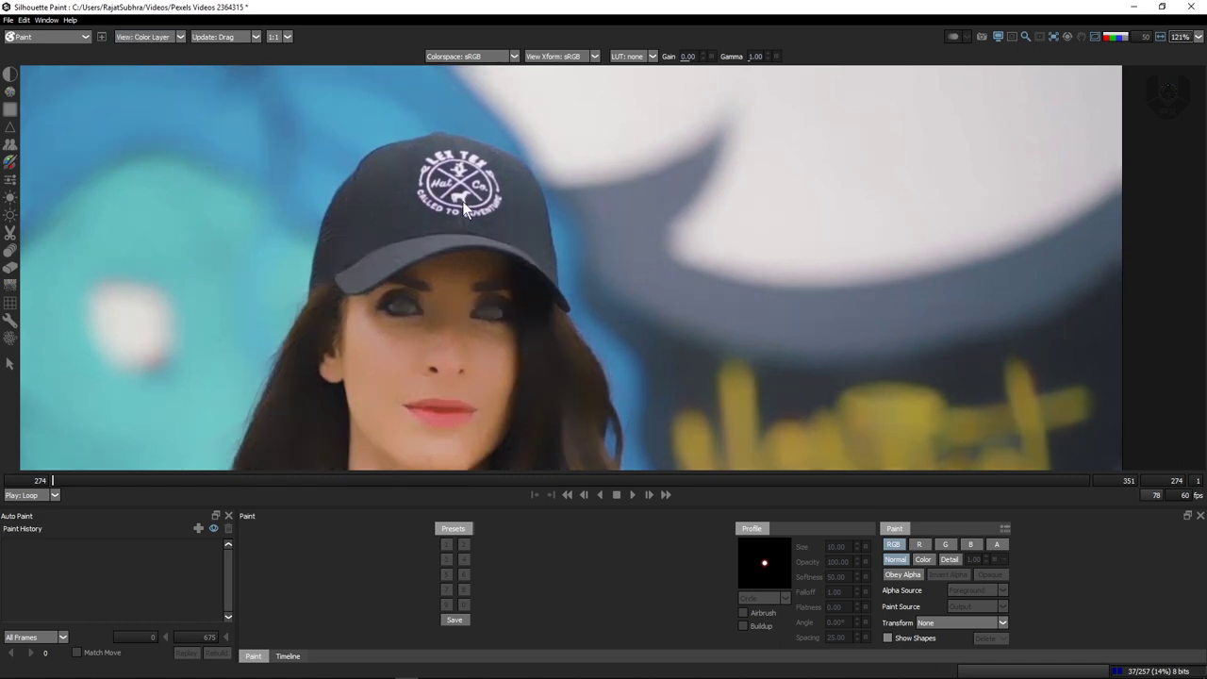
pyautogui.click(10, 163)
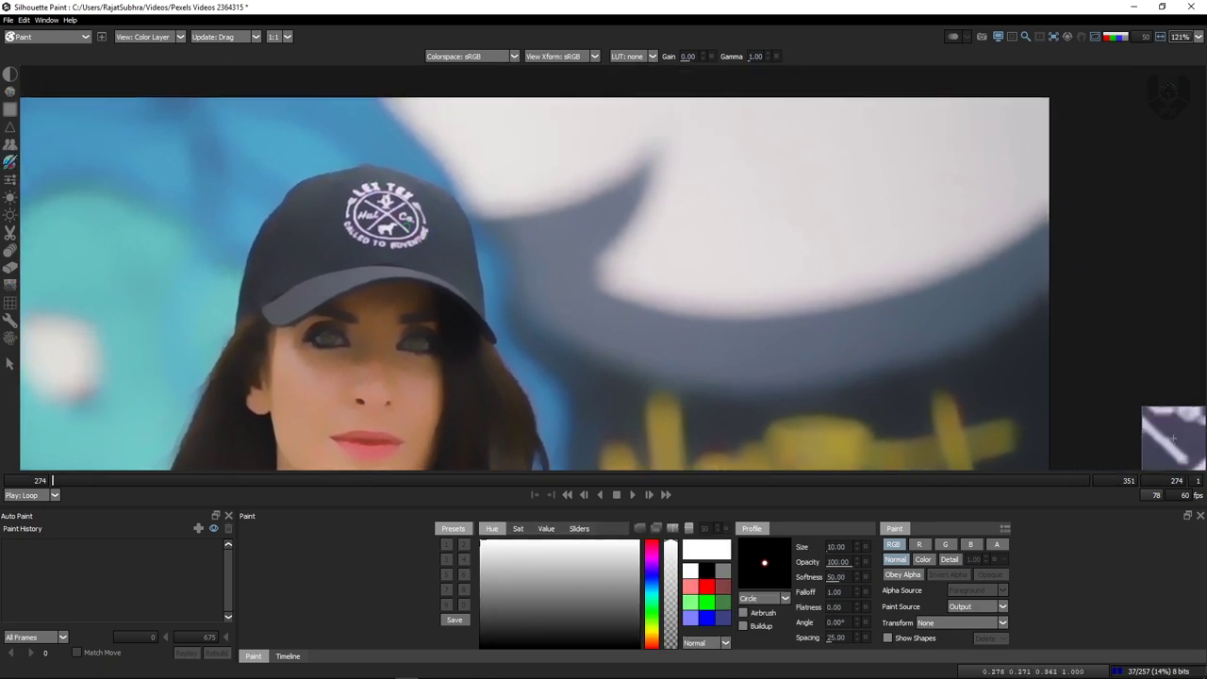
pyautogui.scroll(3, 673, 425)
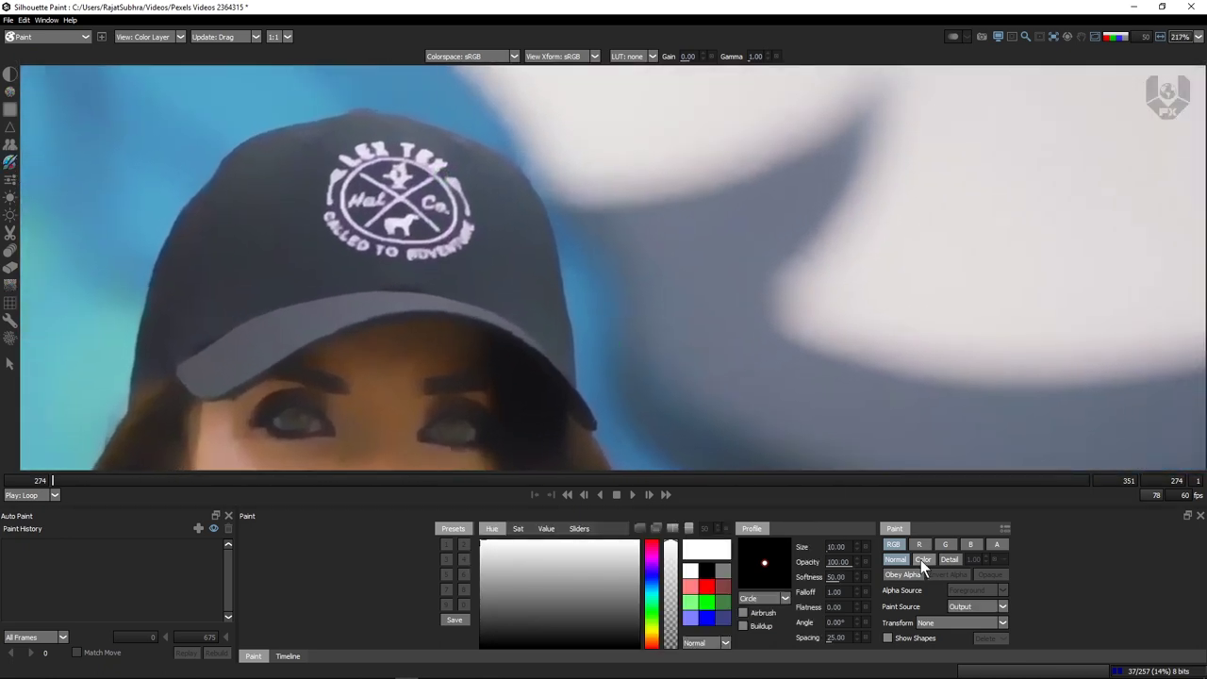
pyautogui.click(922, 559)
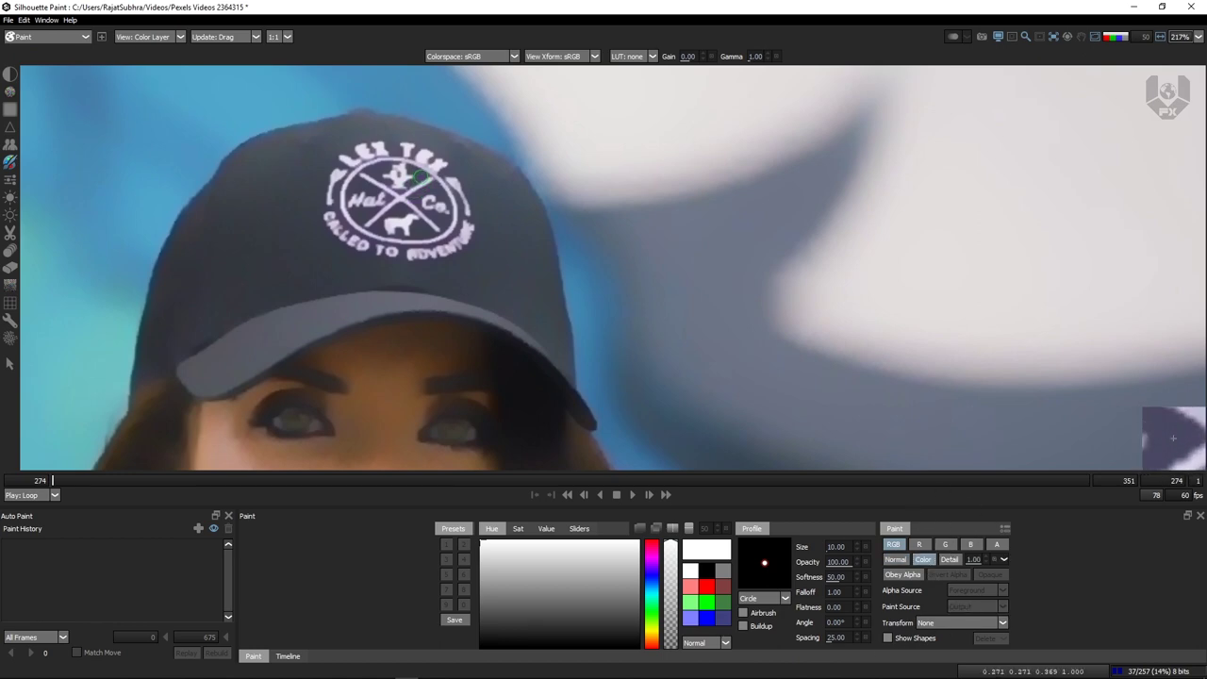
pyautogui.moveTo(274, 178); pyautogui.dragTo(324, 176)
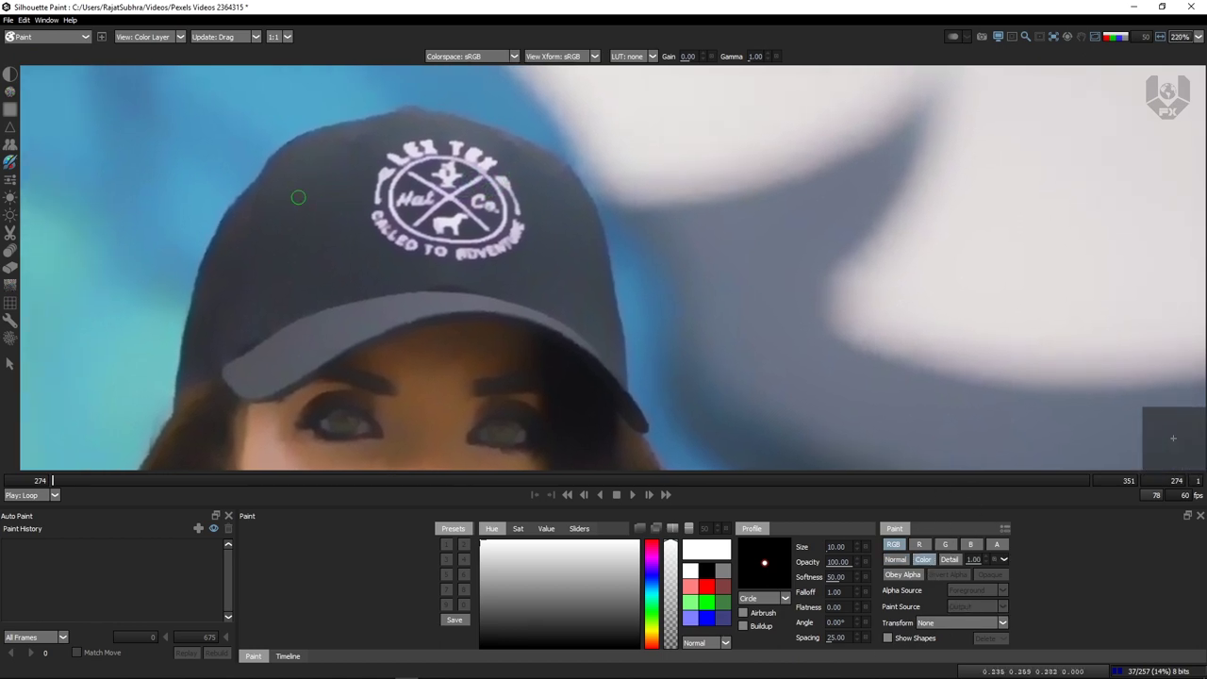
pyautogui.keyDown('ctrl'); pyautogui.click(348, 186); pyautogui.keyUp('ctrl')
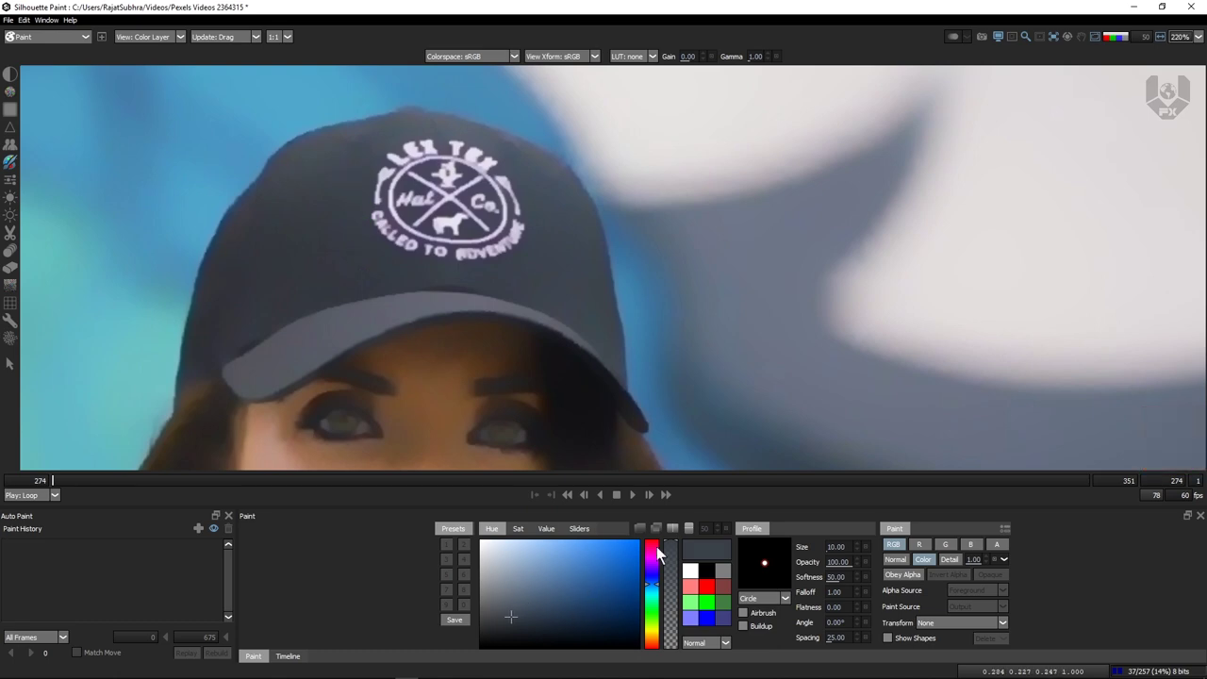
pyautogui.moveTo(400, 161); pyautogui.dragTo(393, 175)
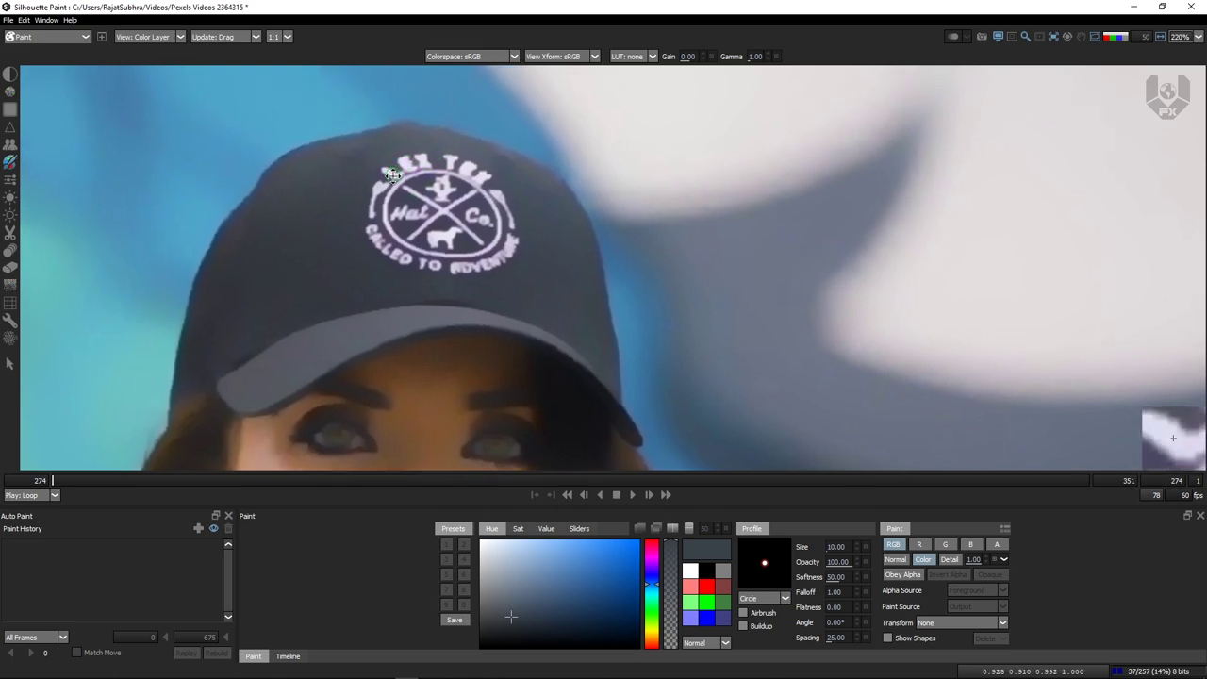
pyautogui.click(392, 175)
pyautogui.scroll(3, 392, 174)
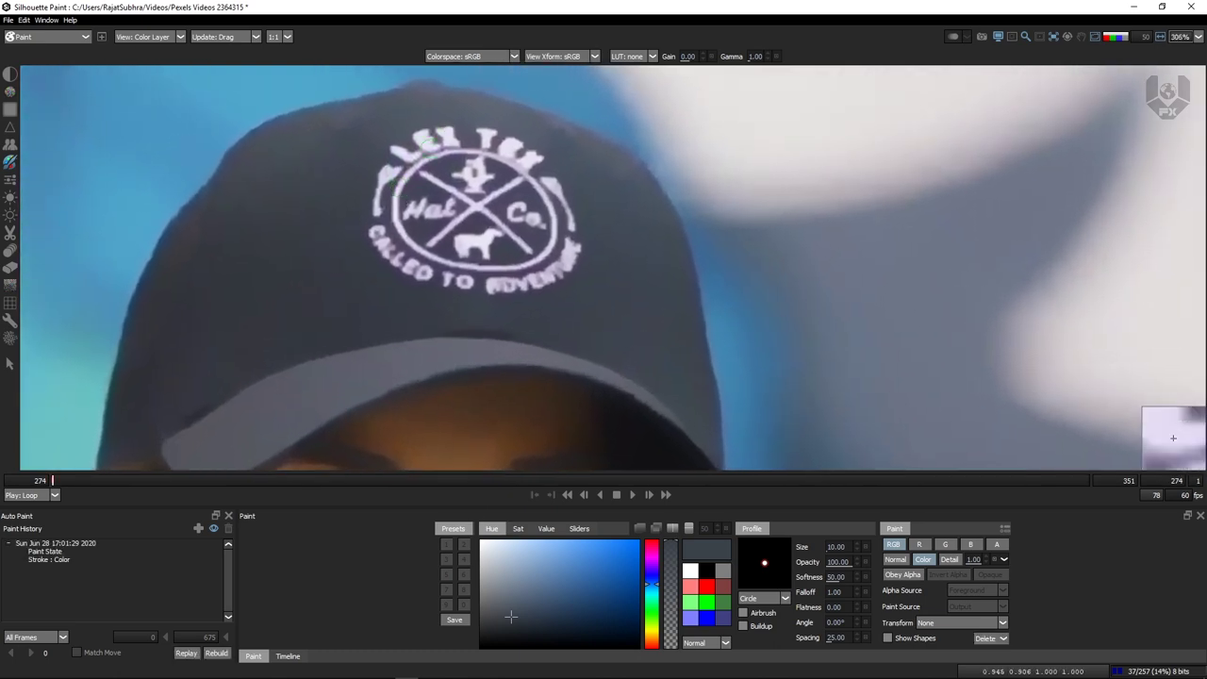
pyautogui.hotkey('ctrl', 'z')
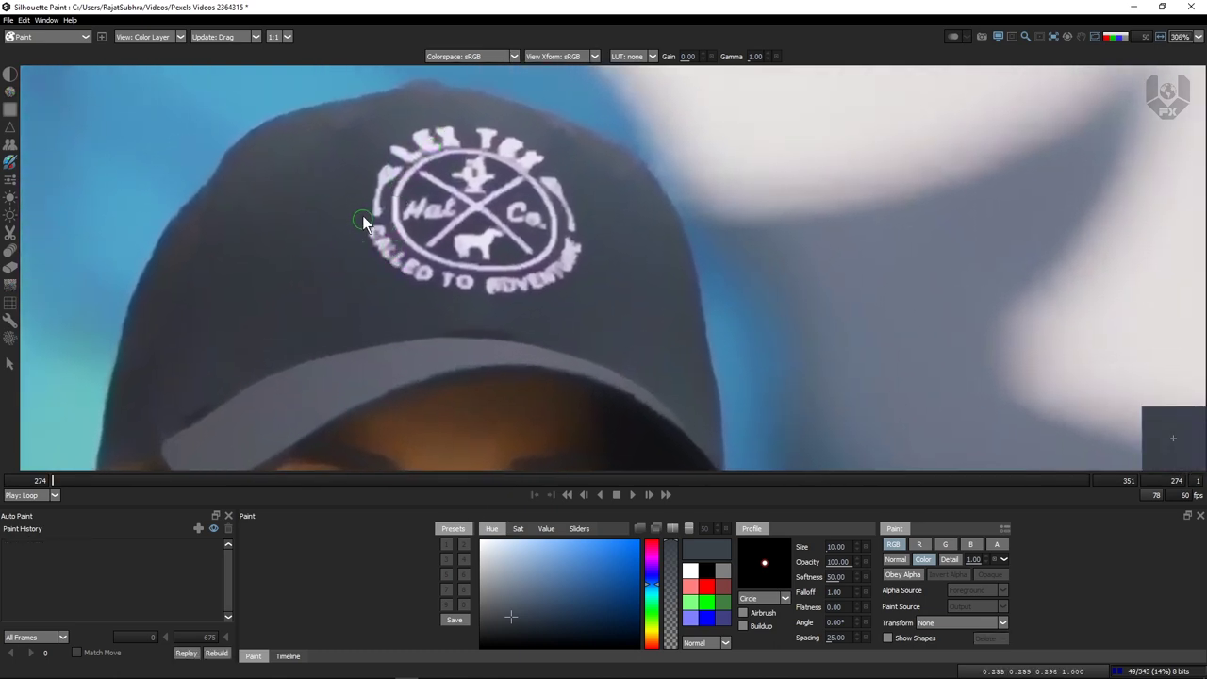
# Set the brush size to about 22.39 and the softness to 100
pyautogui.moveTo(358, 214)
pyautogui.mouseDown()
pyautogui.moveTo(369, 214)
pyautogui.moveTo(346, 215)
pyautogui.moveTo(358, 219)
pyautogui.mouseUp()
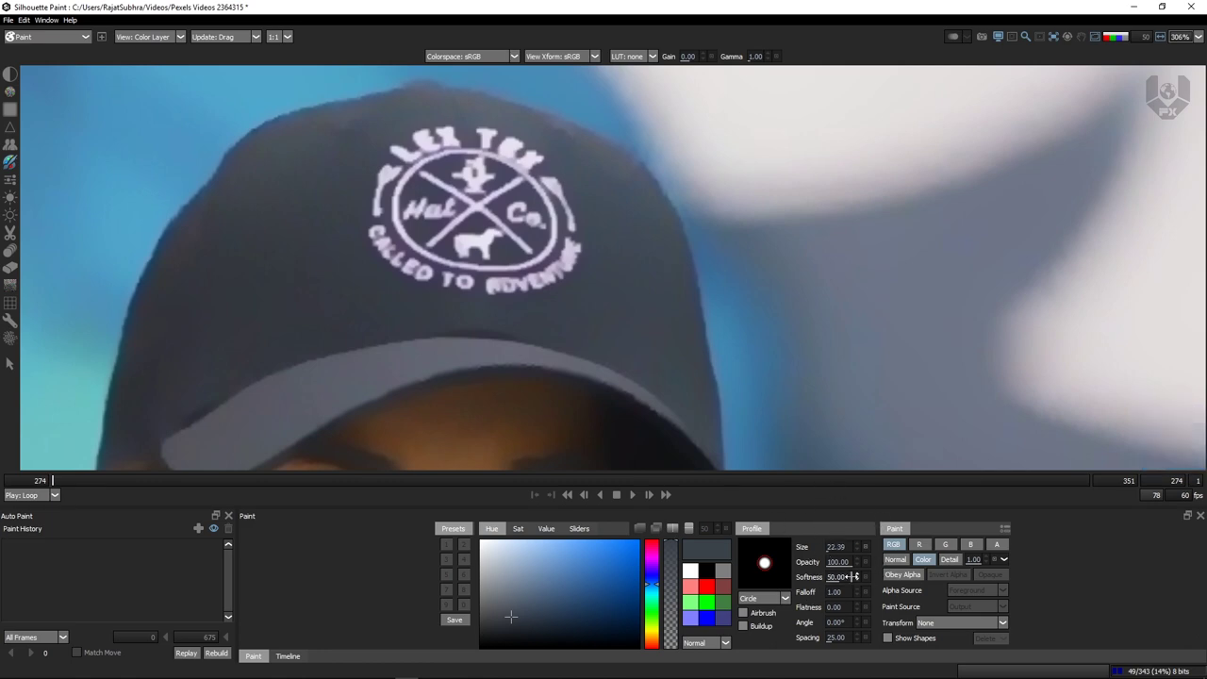
pyautogui.moveTo(842, 582); pyautogui.dragTo(840, 584)
pyautogui.click(835, 591)
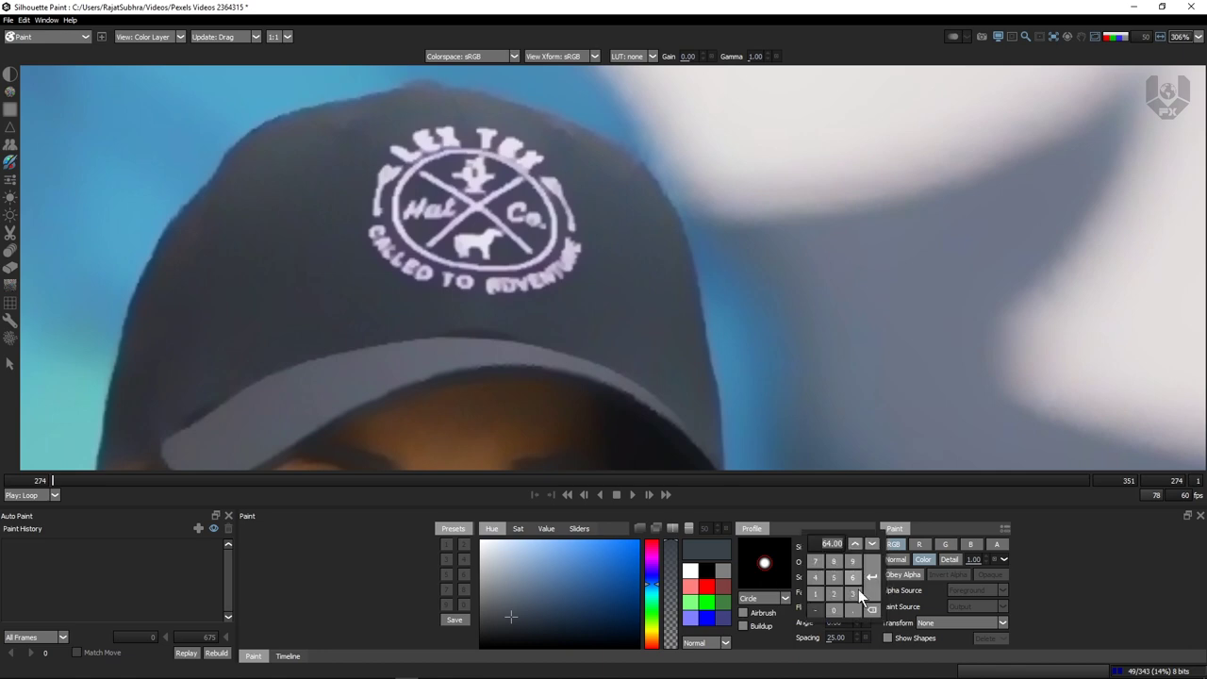
pyautogui.click(871, 610)
pyautogui.click(869, 589)
pyautogui.moveTo(884, 577); pyautogui.dragTo(920, 575)
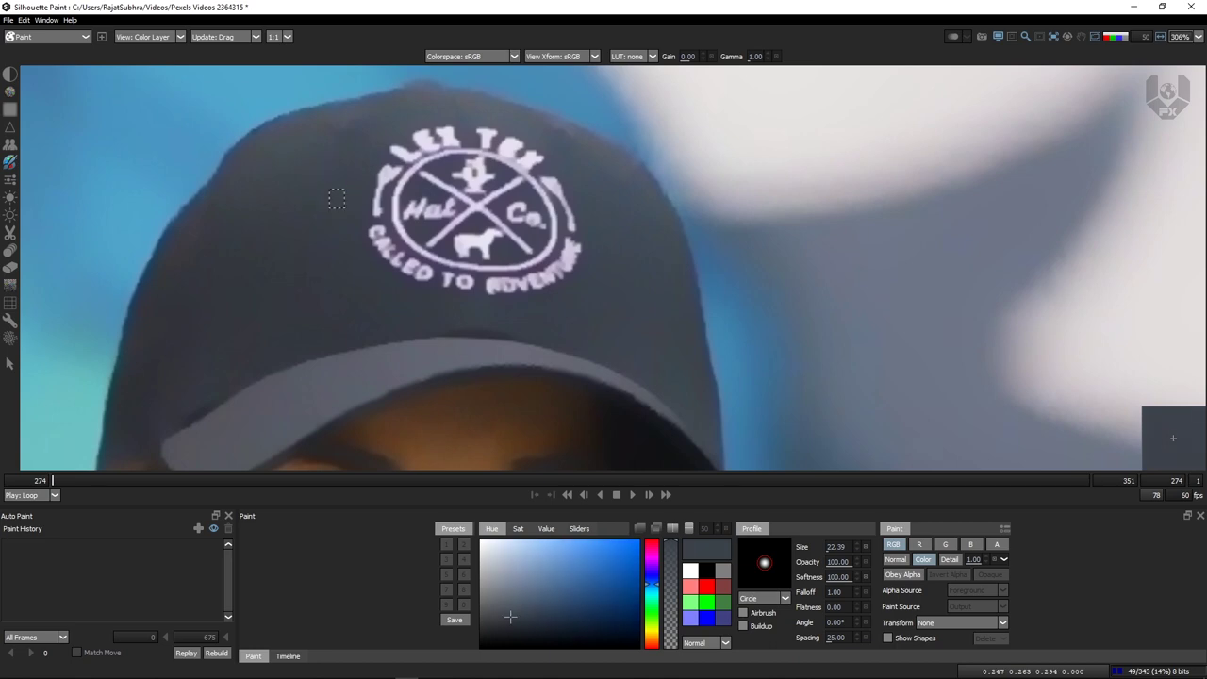
# Paint the sampled cap colour over the left side of the logo and the start of its upper lettering
pyautogui.moveTo(388, 170)
pyautogui.mouseDown()
pyautogui.moveTo(414, 243)
pyautogui.moveTo(414, 214)
pyautogui.moveTo(423, 262)
pyautogui.moveTo(410, 272)
pyautogui.moveTo(389, 248)
pyautogui.moveTo(461, 274)
pyautogui.mouseUp()
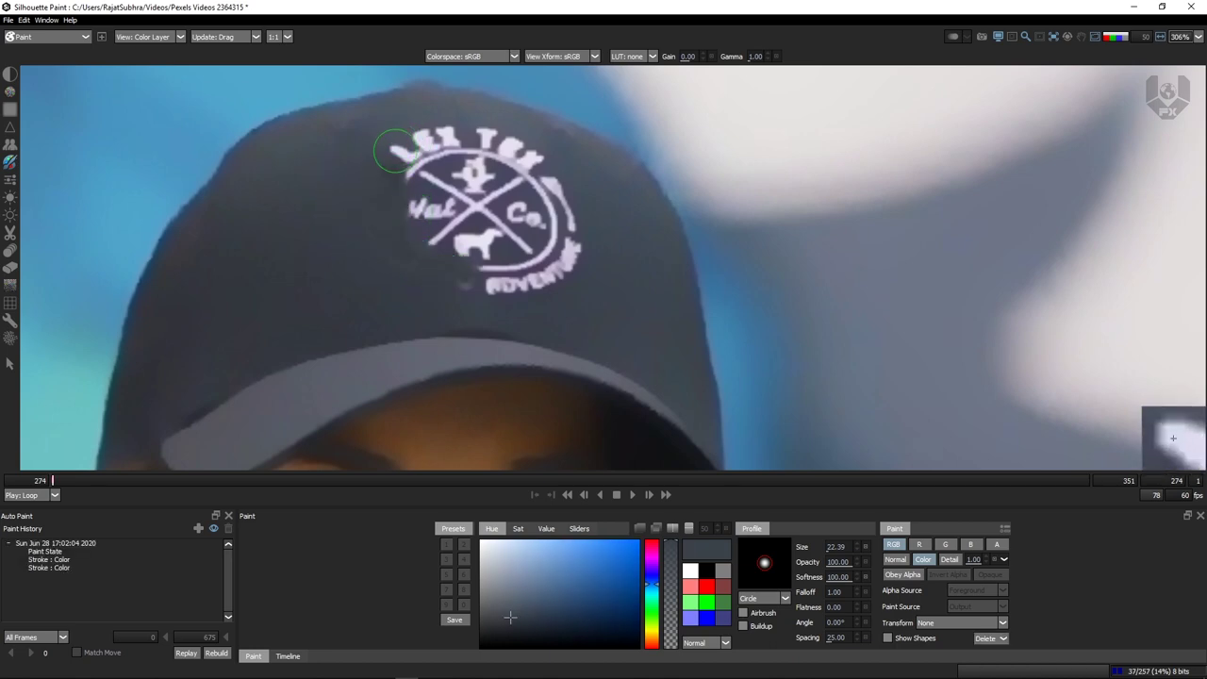
pyautogui.moveTo(417, 130); pyautogui.dragTo(385, 168)
pyautogui.moveTo(377, 265); pyautogui.dragTo(397, 268)
pyautogui.moveTo(411, 150); pyautogui.dragTo(443, 168)
# Resample the cap colour to the right of and below the logo, and paint over the logo's right side and remaining marks
pyautogui.keyDown('ctrl'); pyautogui.click(589, 188); pyautogui.keyUp('ctrl')
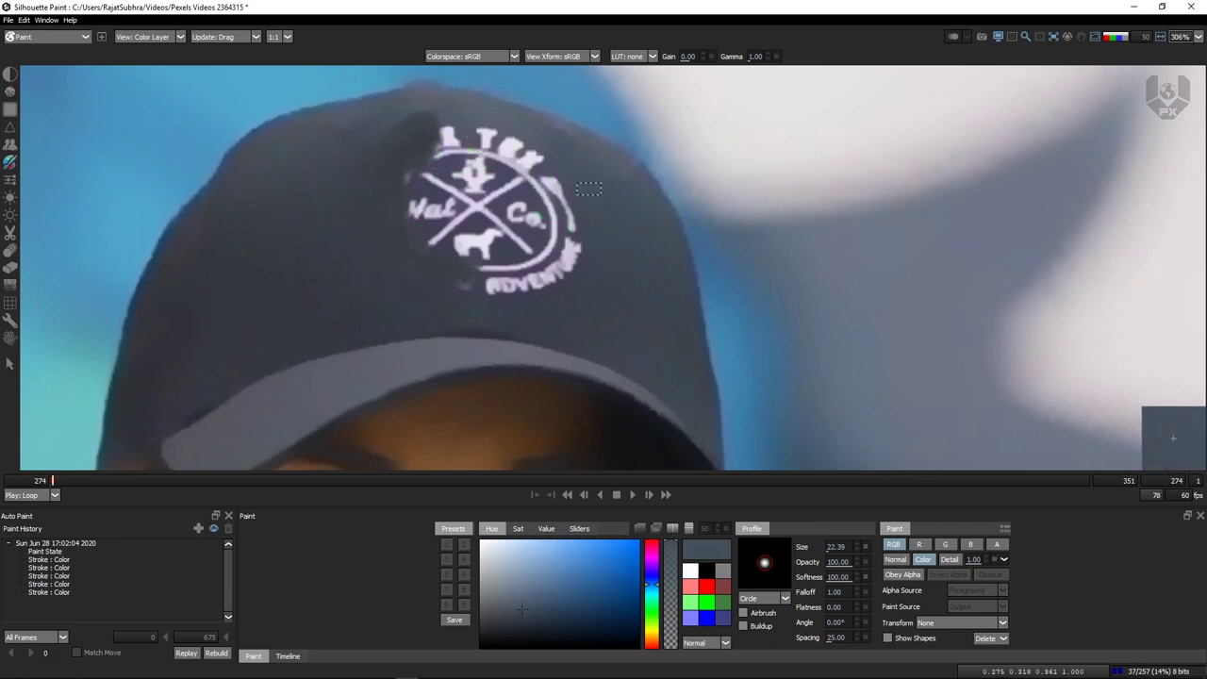
pyautogui.moveTo(594, 255); pyautogui.dragTo(540, 172)
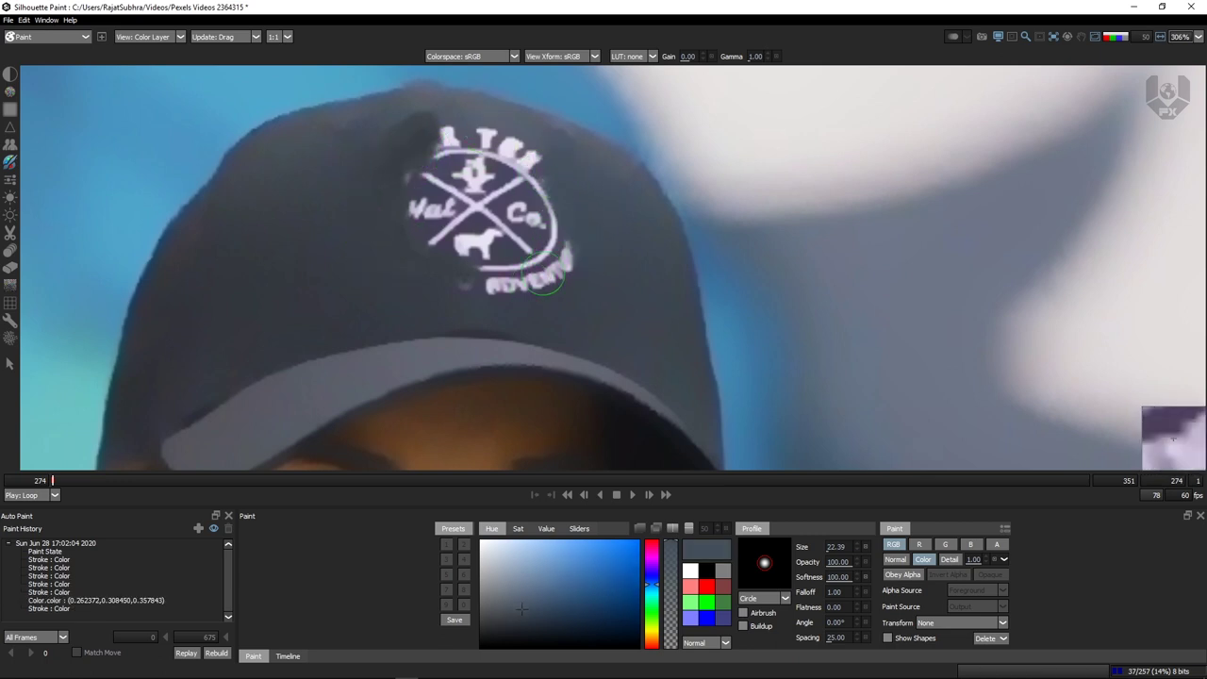
pyautogui.moveTo(531, 279); pyautogui.dragTo(587, 248)
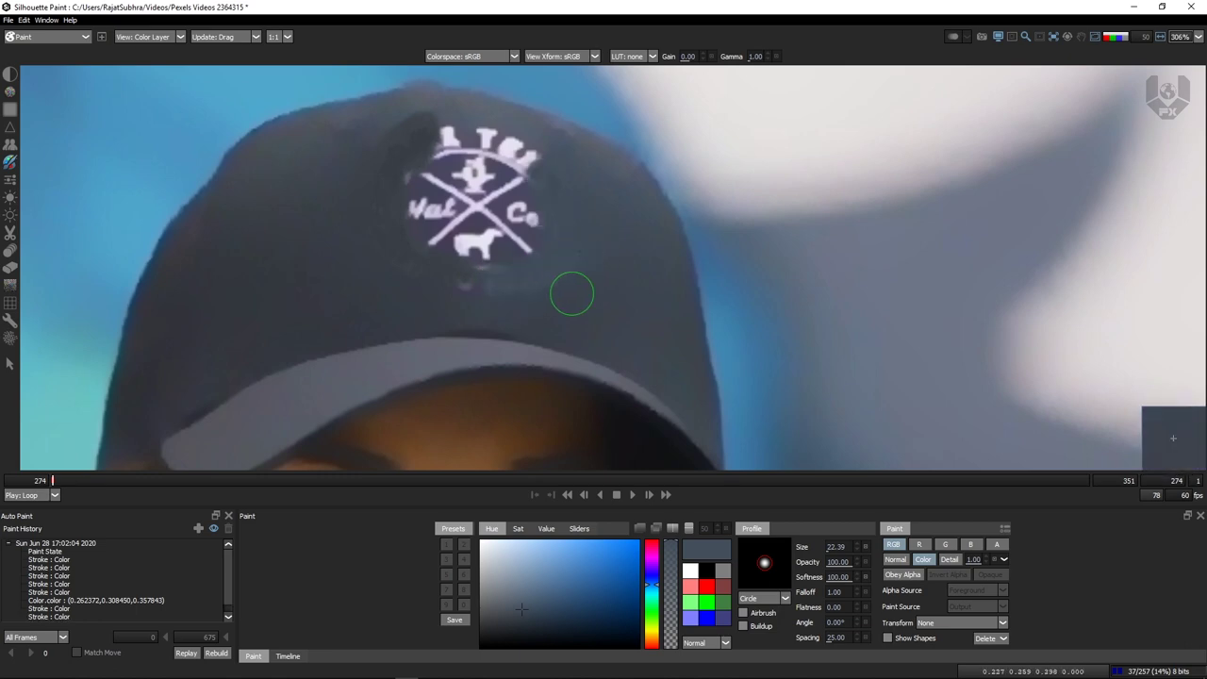
pyautogui.keyDown('ctrl'); pyautogui.click(555, 305); pyautogui.keyUp('ctrl')
pyautogui.moveTo(536, 282)
pyautogui.mouseDown()
pyautogui.moveTo(512, 188)
pyautogui.moveTo(405, 183)
pyautogui.moveTo(381, 169)
pyautogui.mouseUp()
# Set the brush opacity to 40 and size to 32.50, and blend the painted logo area using resampled cap colours
pyautogui.moveTo(838, 562); pyautogui.dragTo(783, 562)
pyautogui.keyDown('ctrl'); pyautogui.click(392, 213); pyautogui.keyUp('ctrl')
pyautogui.moveTo(539, 242); pyautogui.dragTo(569, 265)
pyautogui.keyDown('ctrl'); pyautogui.click(566, 282); pyautogui.keyUp('ctrl')
pyautogui.scroll(1, 461, 227)
pyautogui.moveTo(461, 227); pyautogui.dragTo(565, 283)
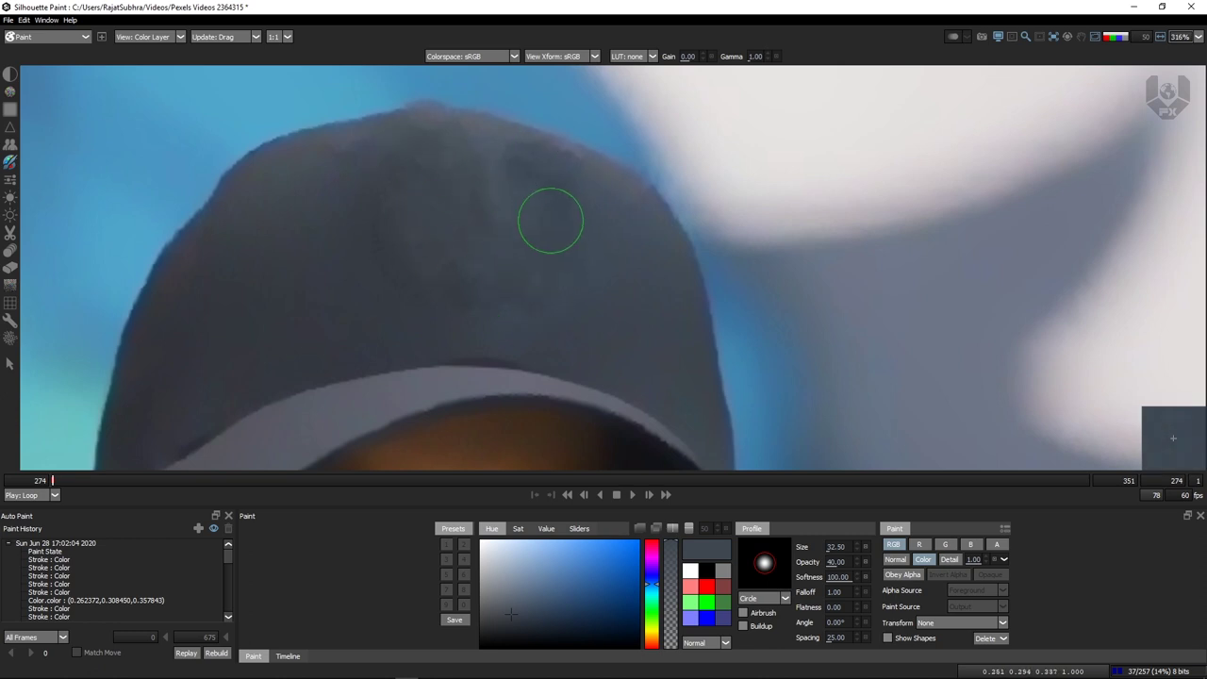
pyautogui.scroll(-1, 546, 156)
pyautogui.scroll(-2, 546, 157)
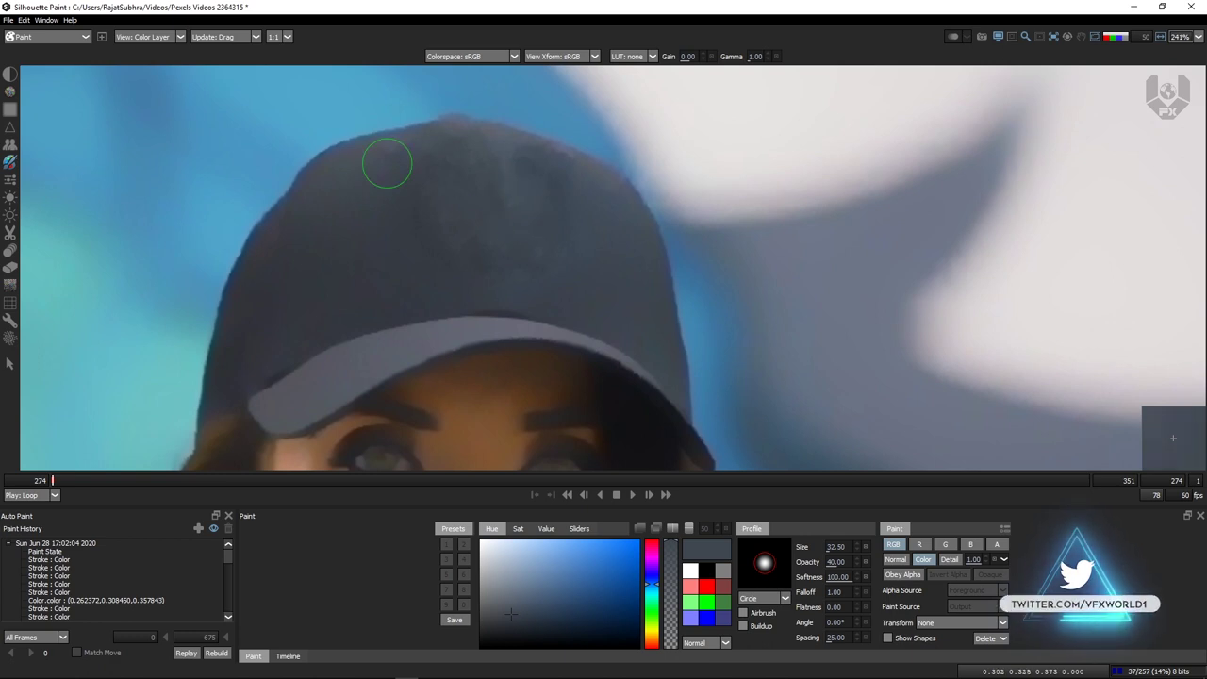
# Toggle between the Foreground and Output views to compare the original logo with the colour-painted cap
pyautogui.click(166, 35)
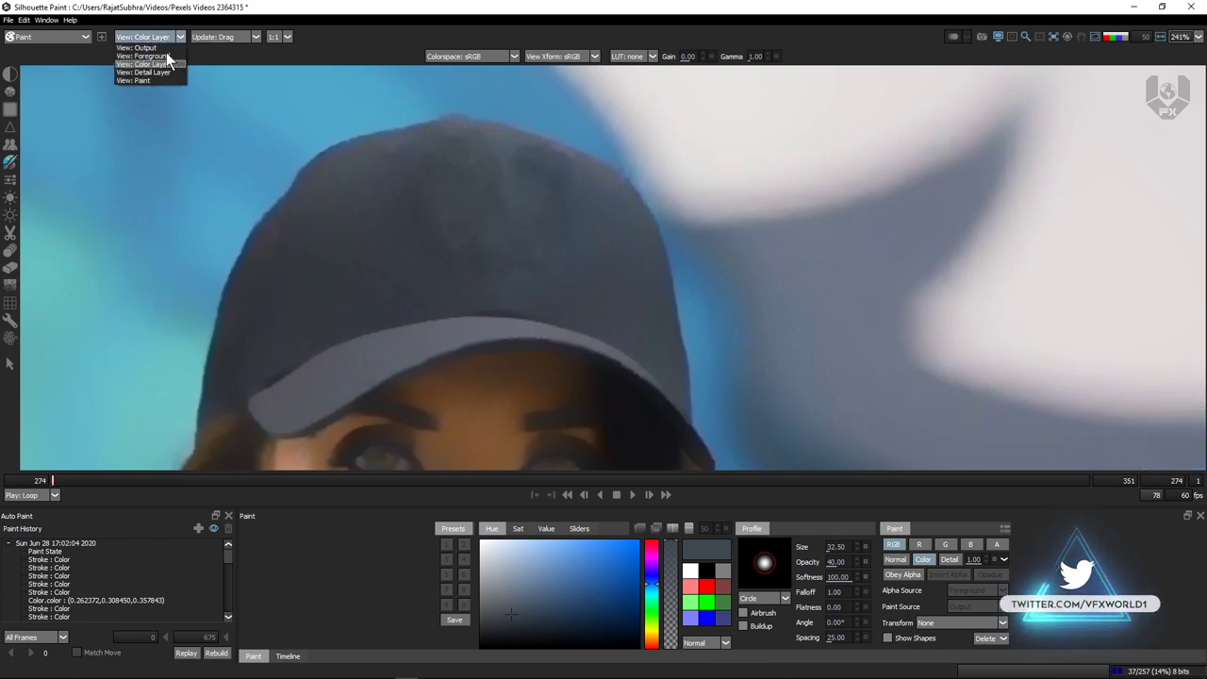
pyautogui.click(166, 51)
pyautogui.click(141, 37)
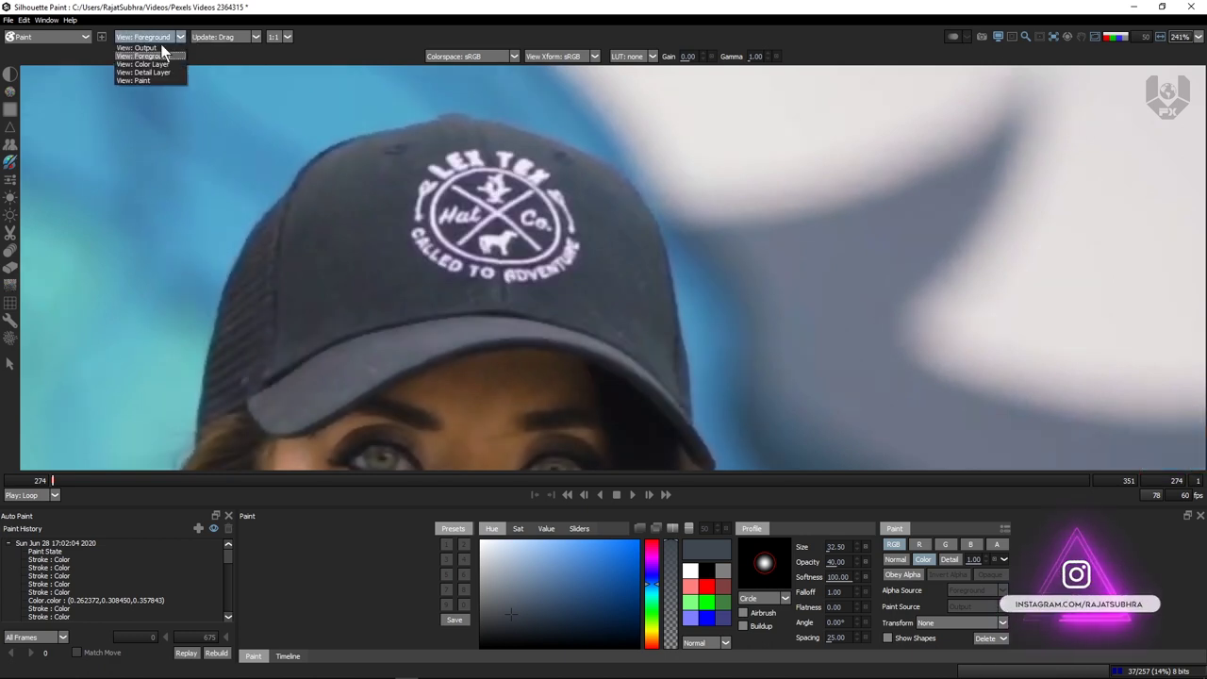
pyautogui.click(151, 49)
pyautogui.moveTo(457, 216); pyautogui.dragTo(441, 215)
pyautogui.press('2')
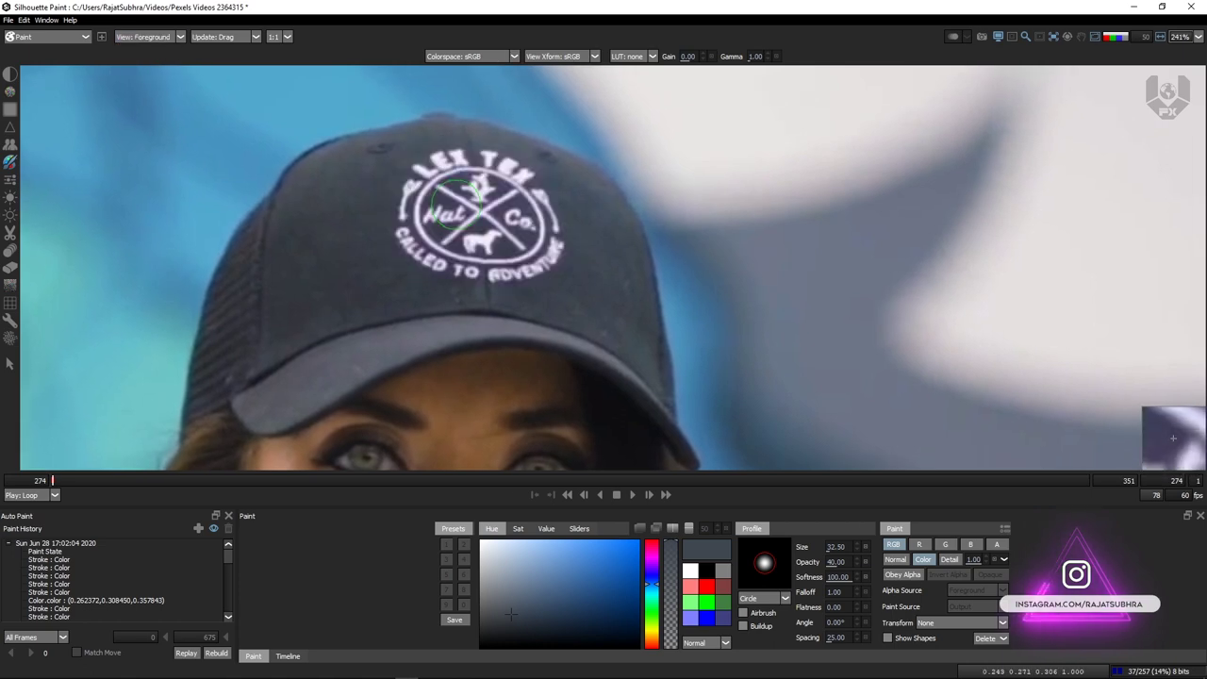
pyautogui.press('1')
pyautogui.press('2')
pyautogui.press('o')
pyautogui.press('f')
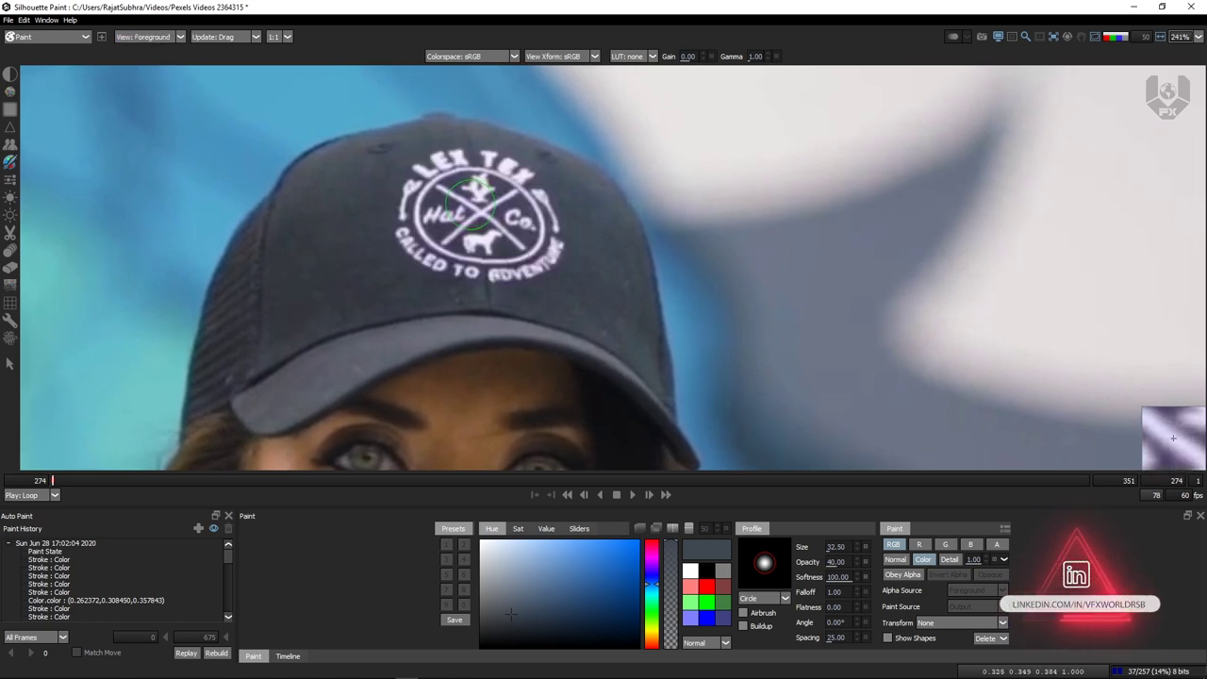
pyautogui.press('o')
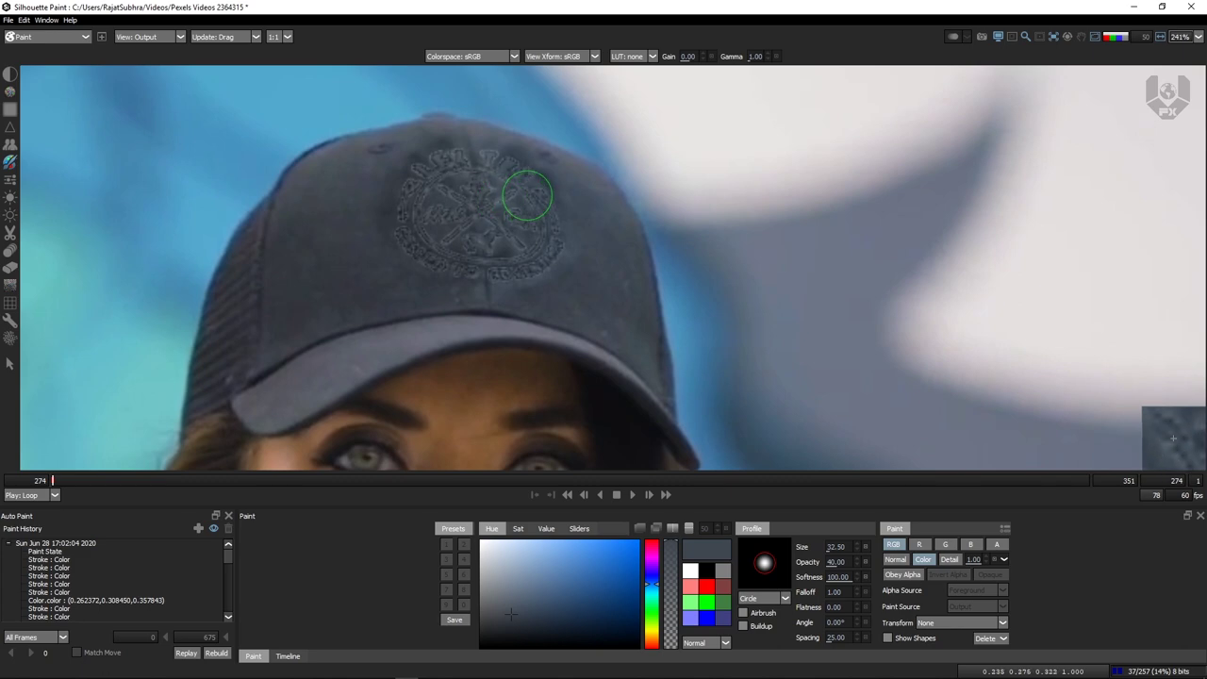
# Compare the Color Layer, Detail Layer and Foreground views of the cap, returning to the Color Layer
pyautogui.press('3')
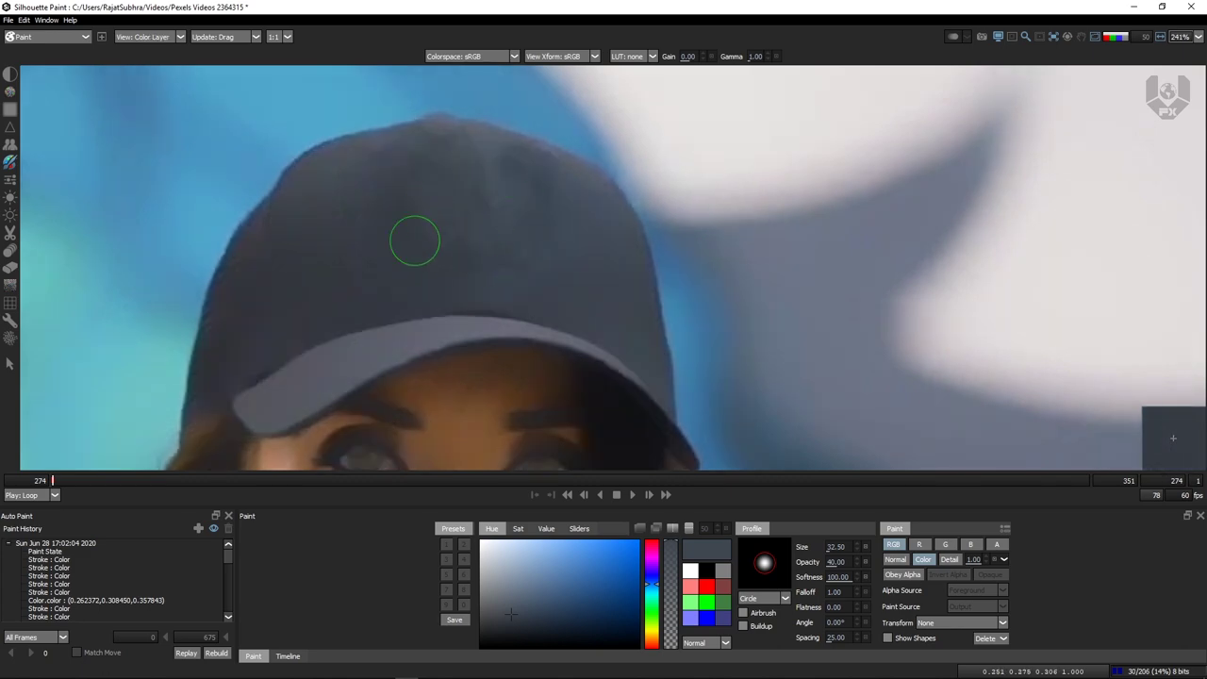
pyautogui.press('4')
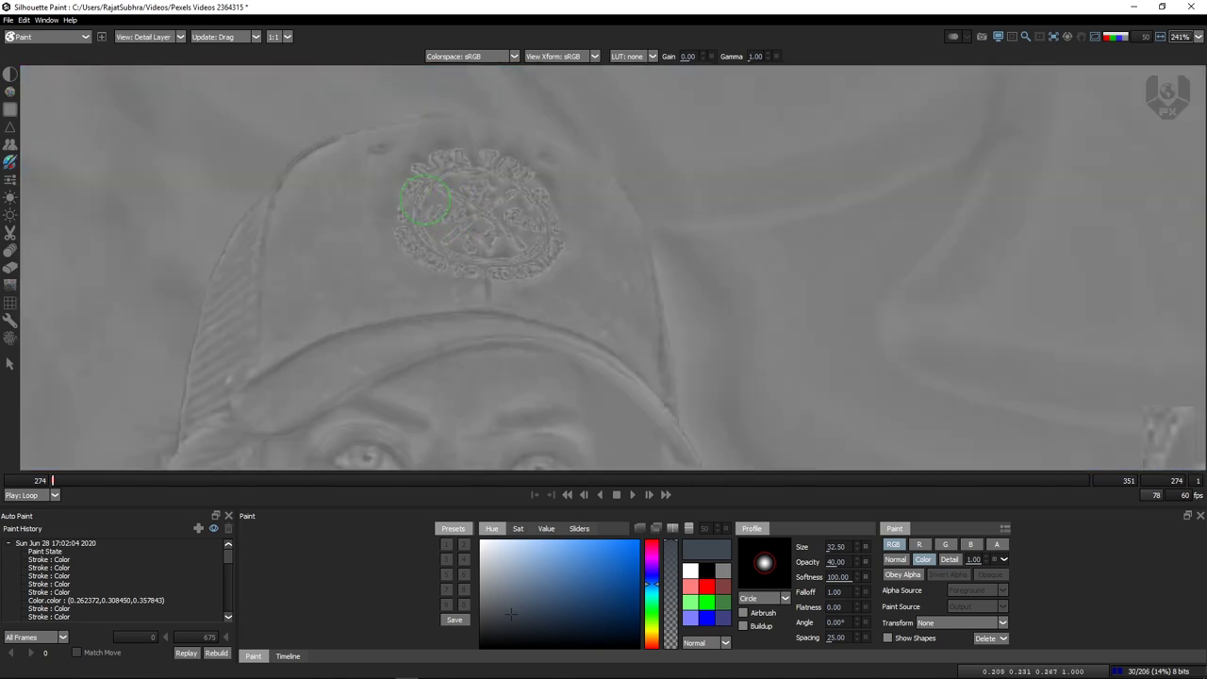
pyautogui.press('f')
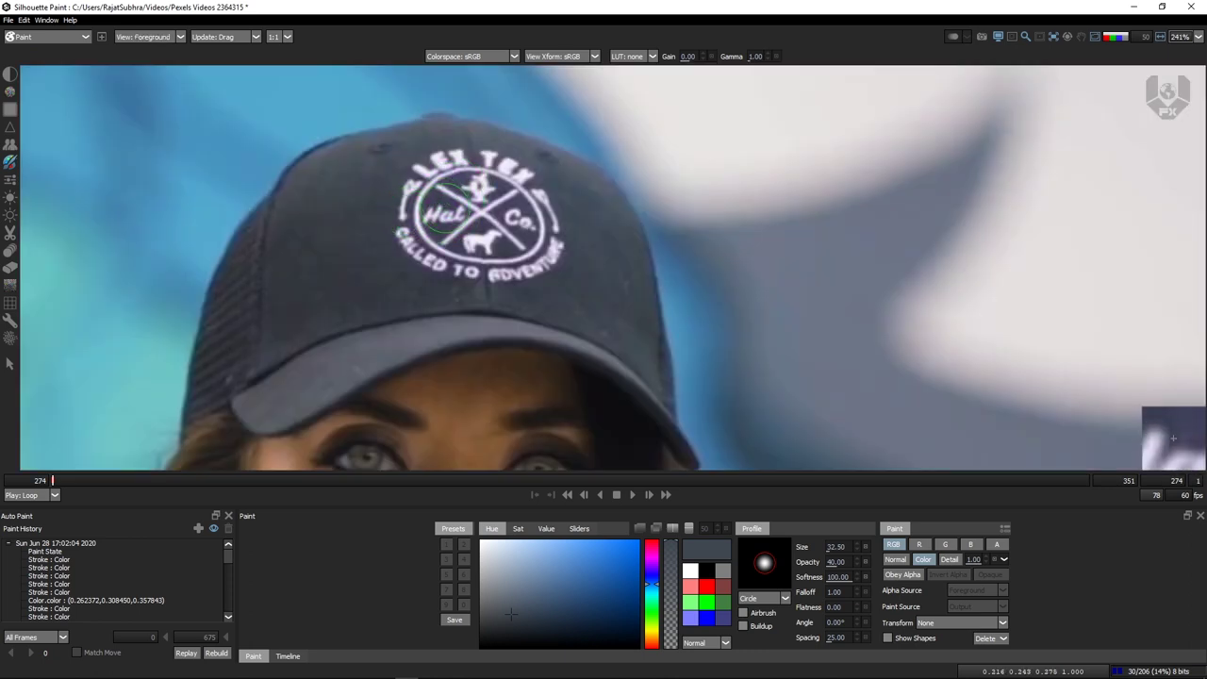
pyautogui.press('c')
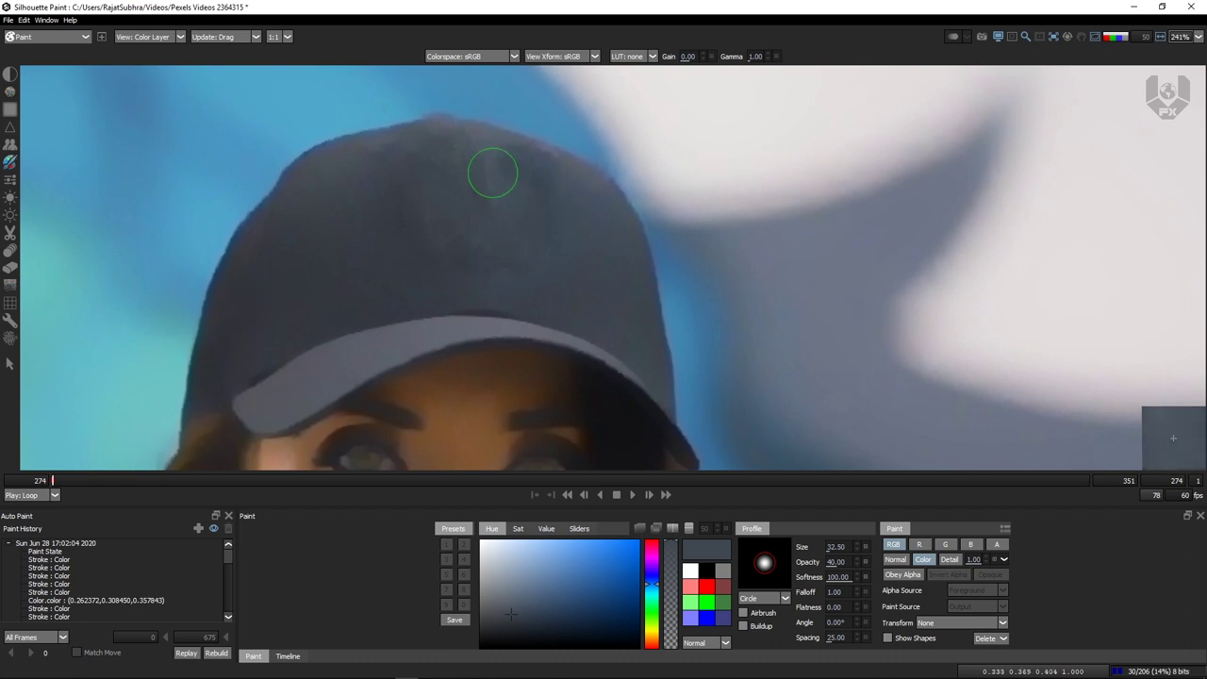
# Show the Detail Layer view, limit painting to Detail, and clone cap texture from left of the logo onto its left edge
pyautogui.press('d')
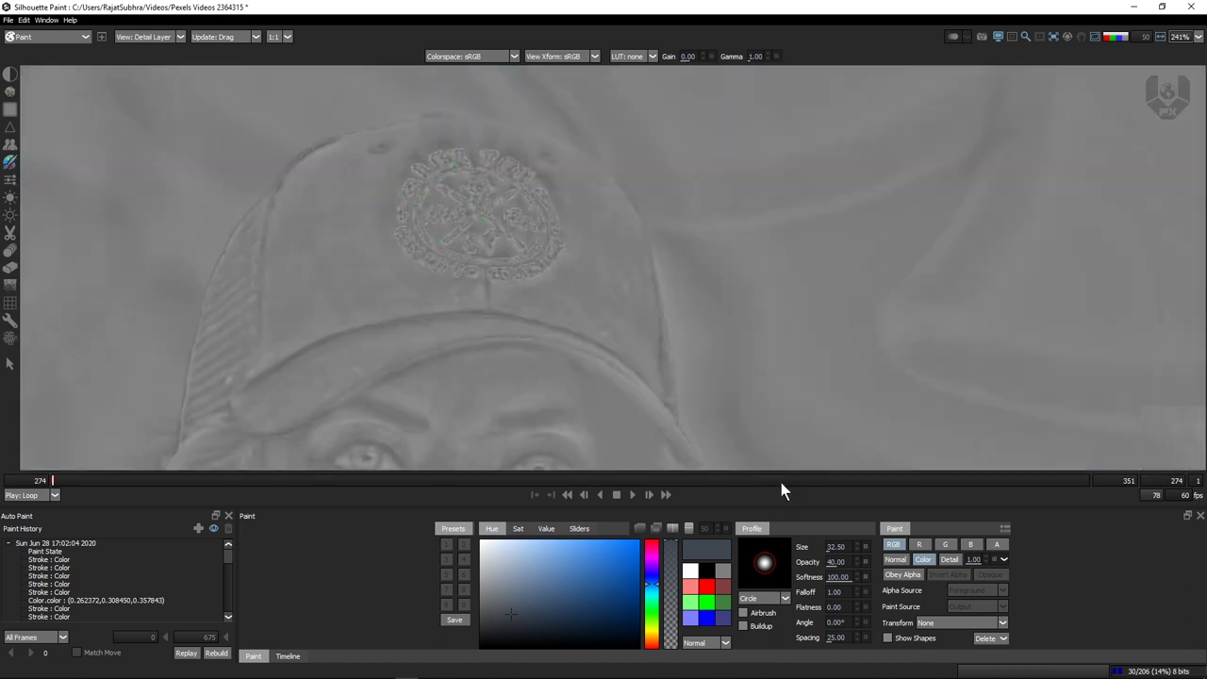
pyautogui.click(951, 558)
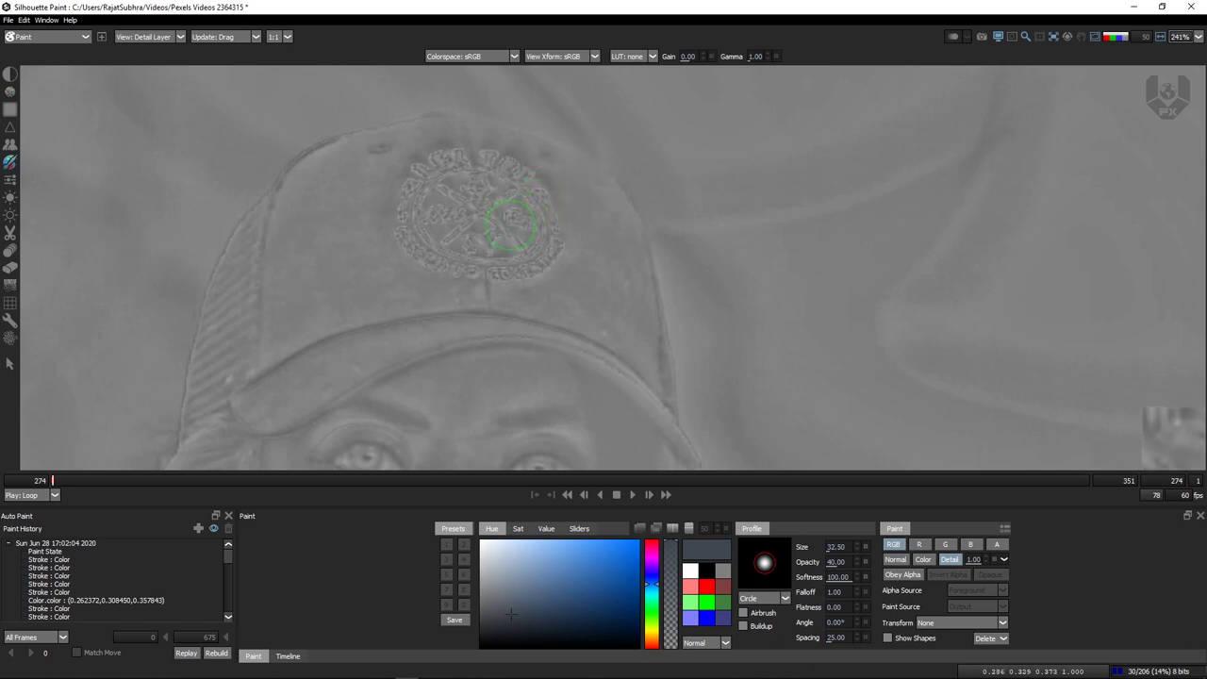
pyautogui.click(11, 147)
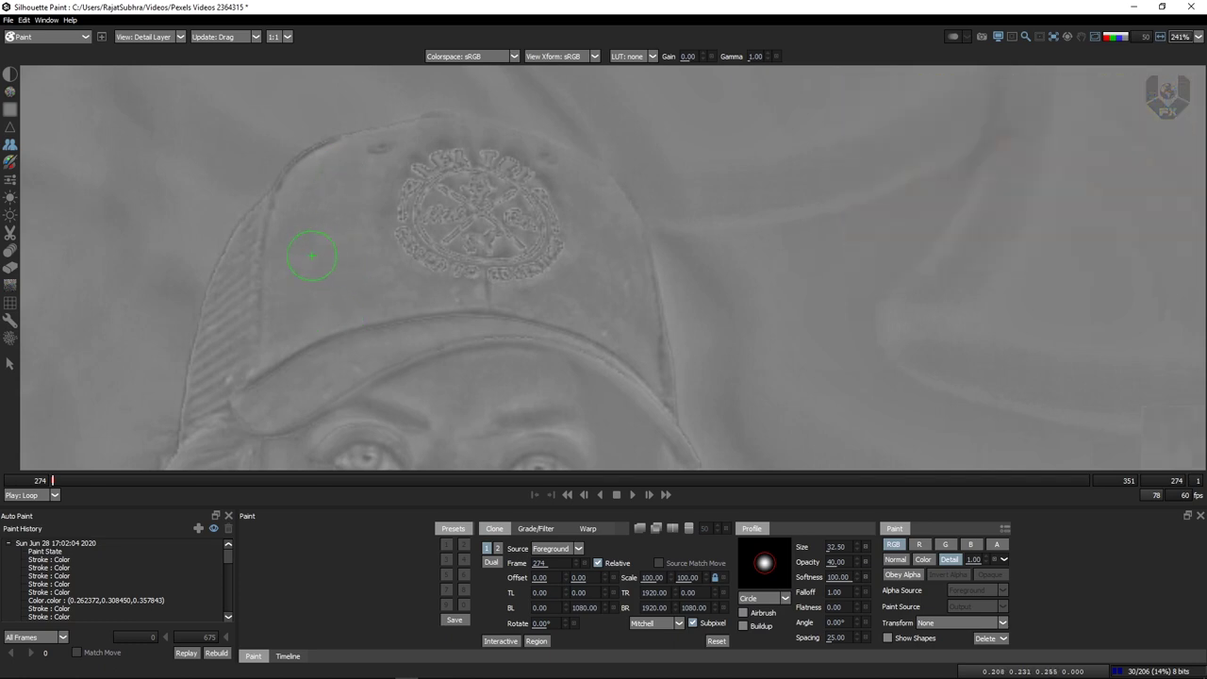
pyautogui.moveTo(328, 252); pyautogui.dragTo(312, 269)
pyautogui.moveTo(389, 188); pyautogui.dragTo(390, 226)
pyautogui.moveTo(409, 197); pyautogui.dragTo(326, 222)
# Set the clone opacity to 100, clone clean cap texture over the remaining logo detail, and display the Output view
pyautogui.moveTo(835, 562); pyautogui.dragTo(866, 562)
pyautogui.moveTo(415, 189); pyautogui.dragTo(458, 270)
pyautogui.moveTo(546, 245)
pyautogui.mouseDown()
pyautogui.moveTo(497, 212)
pyautogui.moveTo(490, 254)
pyautogui.mouseUp()
pyautogui.moveTo(400, 197); pyautogui.dragTo(487, 290)
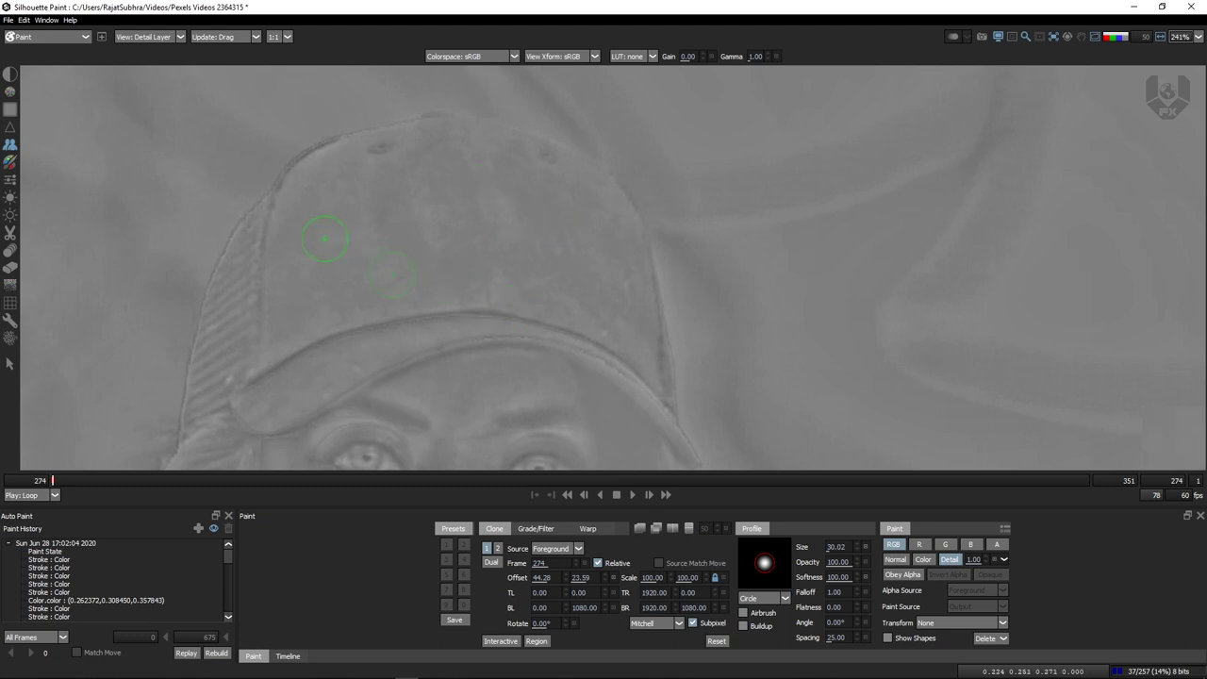
pyautogui.click(149, 47)
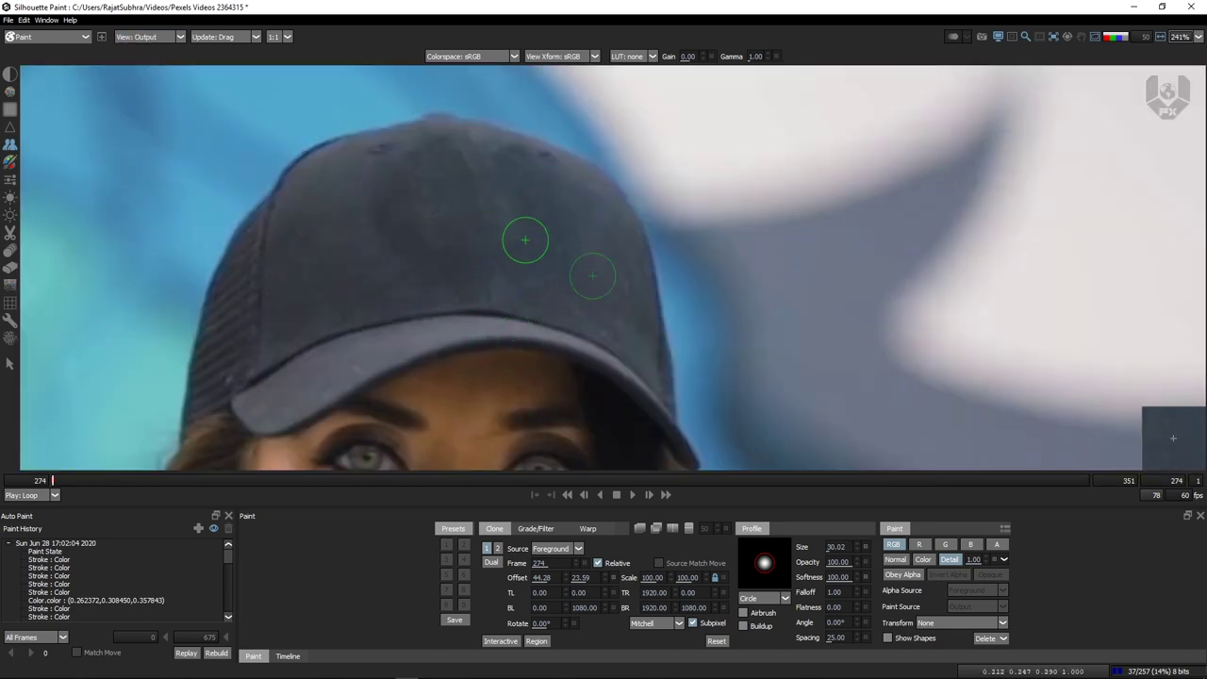
# Clone a short touch-up stroke of detail across the upper front of the cap
pyautogui.moveTo(489, 192)
pyautogui.mouseDown()
pyautogui.moveTo(479, 230)
pyautogui.moveTo(527, 188)
pyautogui.mouseUp()
pyautogui.scroll(-6, 508, 180)
pyautogui.scroll(6, 506, 182)
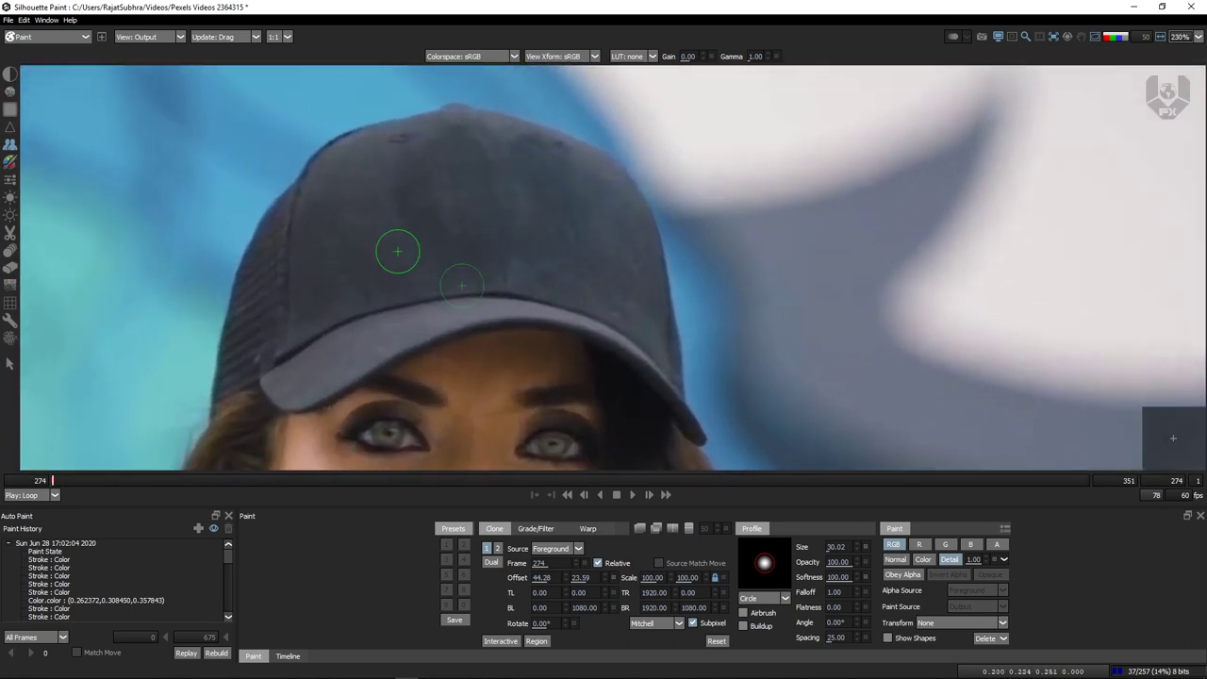
pyautogui.scroll(-2, 539, 216)
pyautogui.scroll(2, 500, 178)
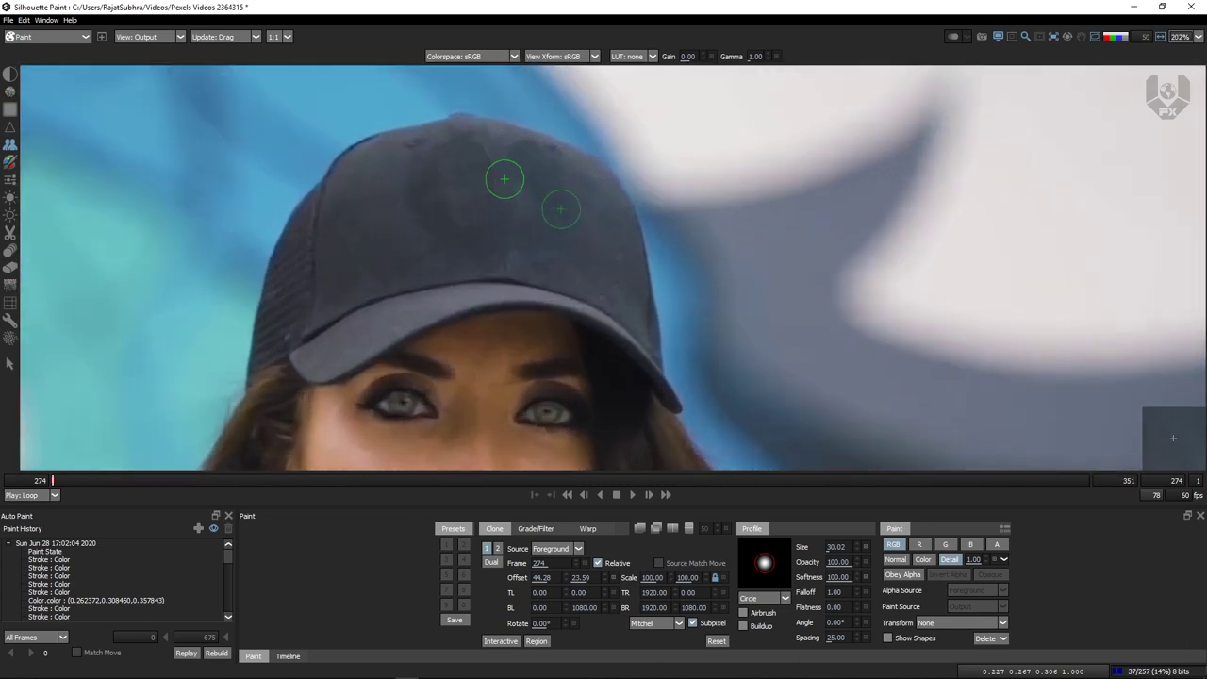
# Compare the original Foreground with the painted Output across the front of the cap
pyautogui.scroll(-3, 500, 189)
pyautogui.press('1')
pyautogui.press('2')
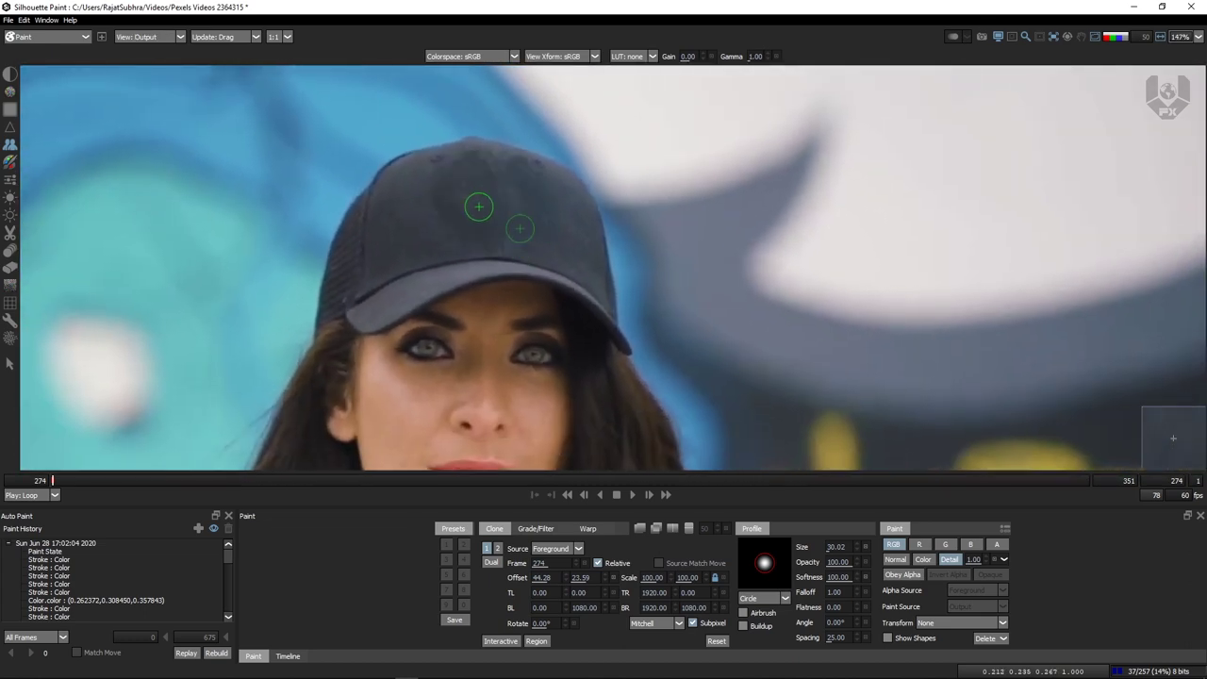
pyautogui.scroll(4, 480, 202)
pyautogui.press('1')
pyautogui.press('2')
pyautogui.press('1')
pyautogui.press('2')
pyautogui.press('1')
pyautogui.press('2')
pyautogui.press('1')
pyautogui.press('2')
pyautogui.press('1')
pyautogui.press('o')
pyautogui.press('f')
pyautogui.press('o')
pyautogui.press('f')
pyautogui.press('o')
# Switch to the Eraser and set it to Normal painting with size 15.02 and opacity 61
pyautogui.click(11, 270)
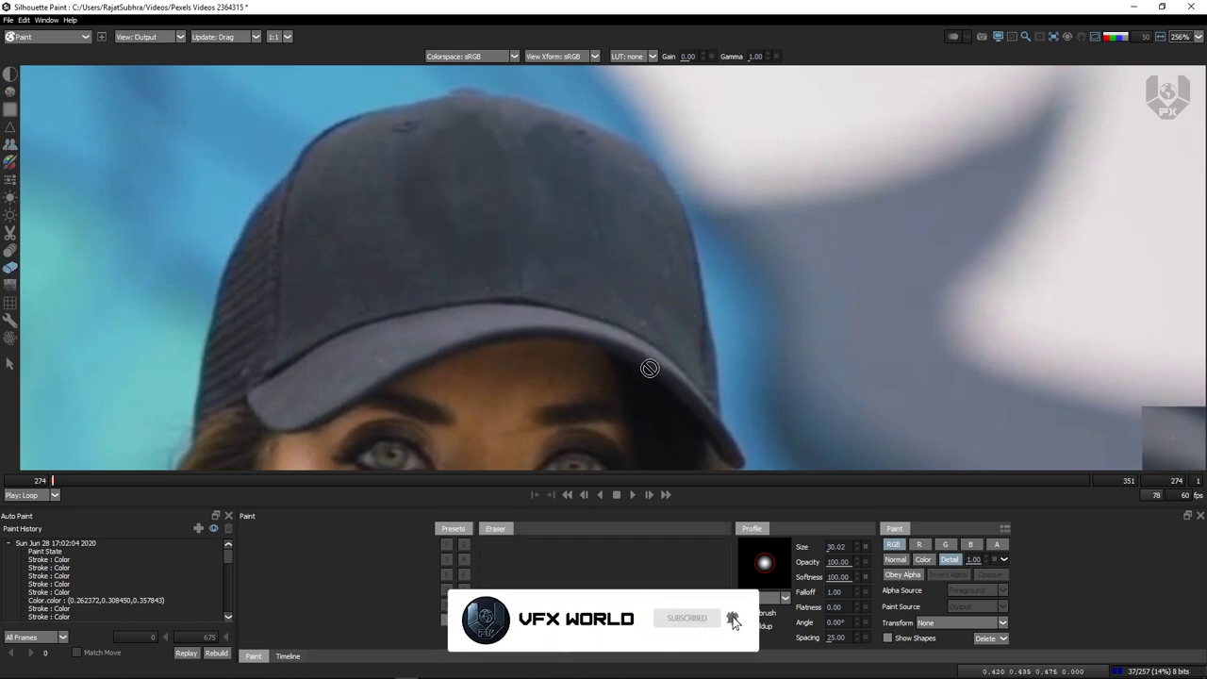
pyautogui.press('f')
pyautogui.press('o')
pyautogui.press('f')
pyautogui.press('o')
pyautogui.press('f')
pyautogui.press('3')
pyautogui.press('1')
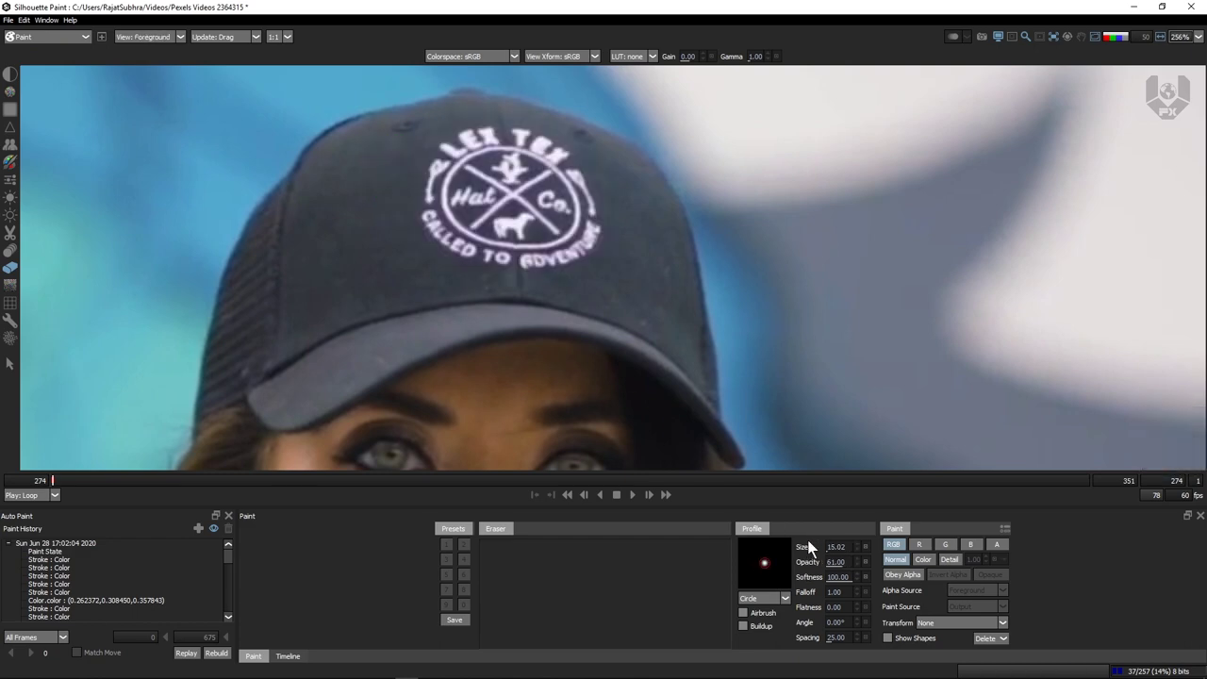
# Alternate between the Output and Foreground views to check the cap's painted front and upper edge against the original
pyautogui.press('o')
pyautogui.press('f')
pyautogui.press('o')
pyautogui.press('f')
pyautogui.press('o')
pyautogui.press('f')
pyautogui.press('o')
pyautogui.press('f')
pyautogui.press('o')
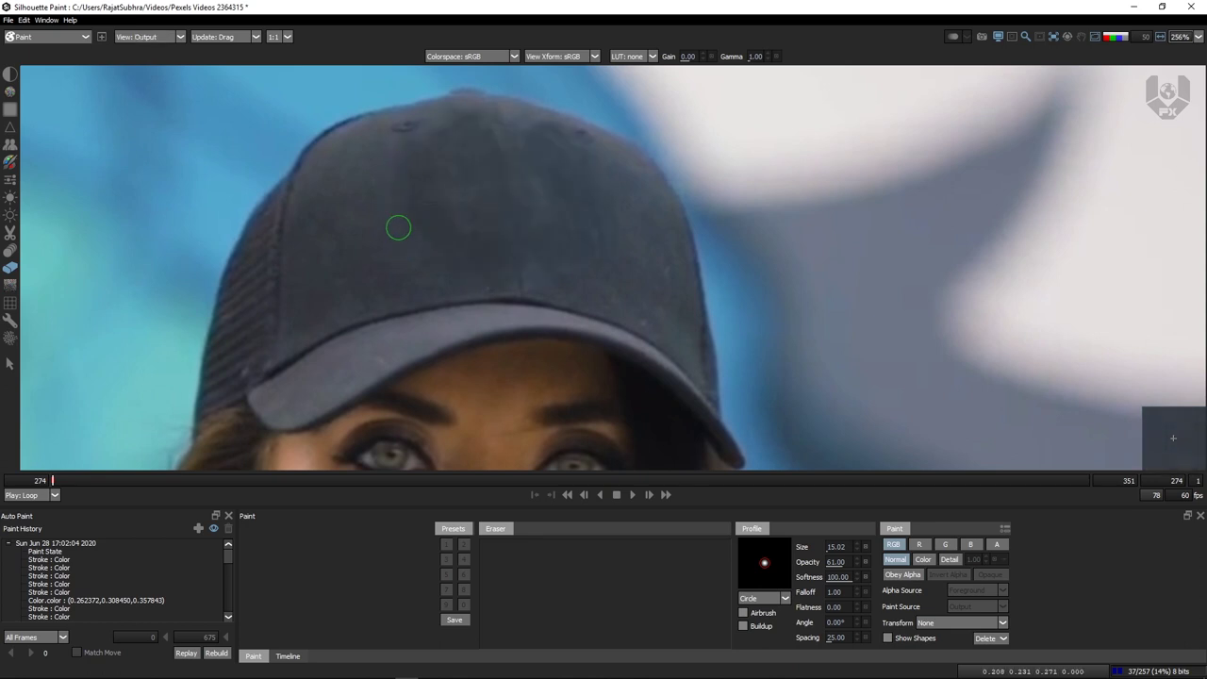
pyautogui.press('f')
pyautogui.press('o')
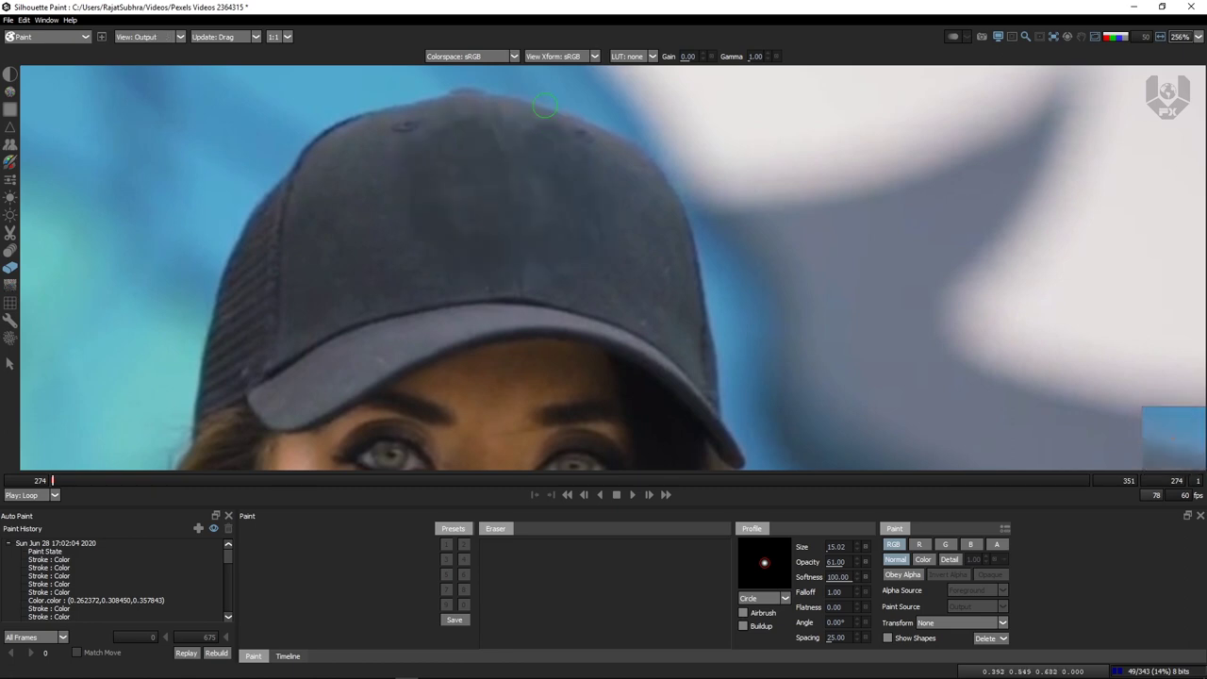
# Lightly erase paint around the cap's upper eyelet and front seam, checking against the Foreground view
pyautogui.press('f')
pyautogui.press('o')
pyautogui.press('f')
pyautogui.press('o')
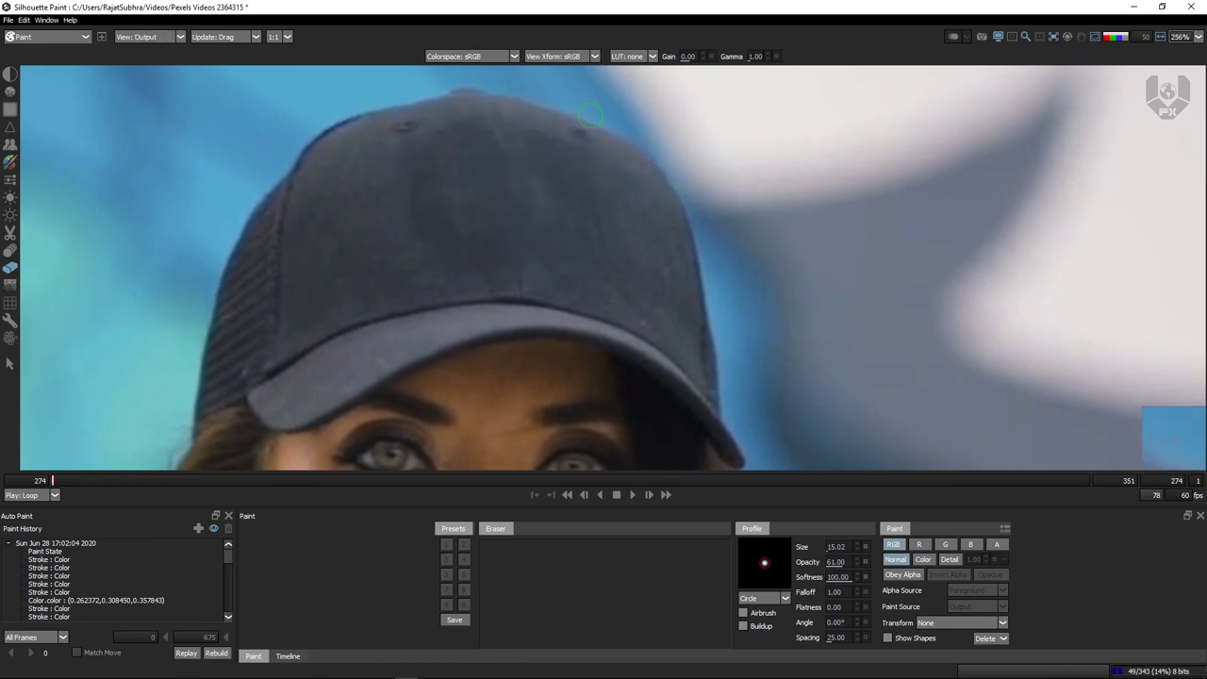
pyautogui.press('f')
pyautogui.press('o')
pyautogui.press('f')
pyautogui.press('o')
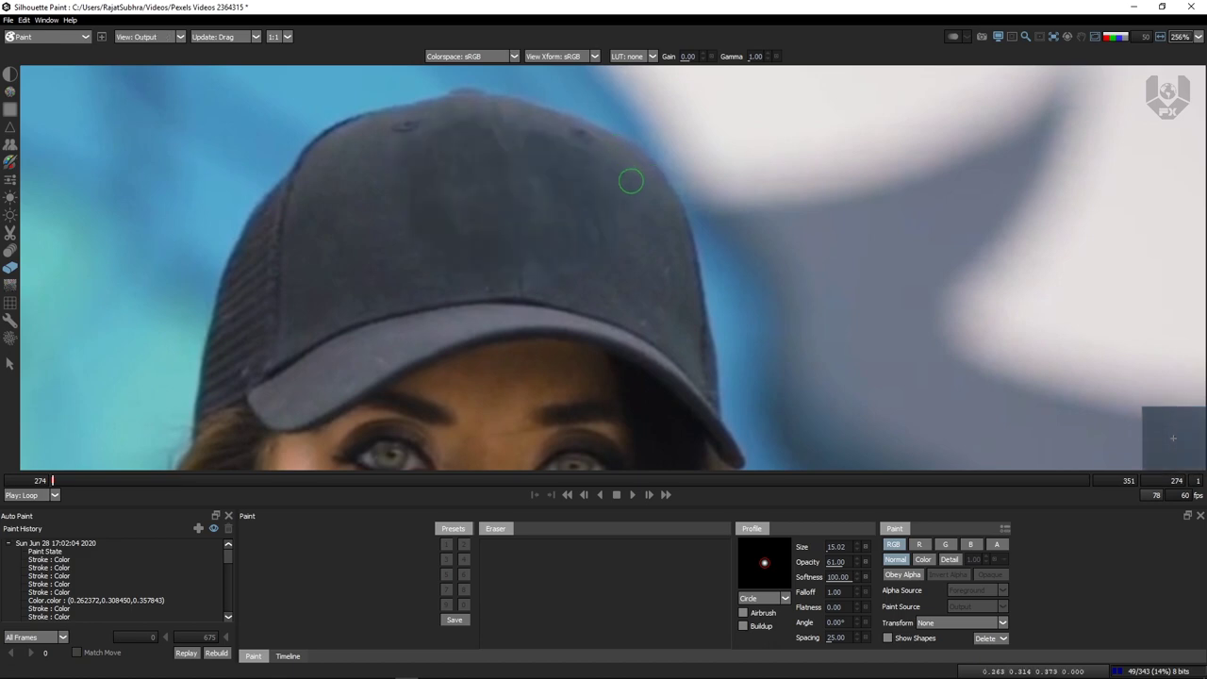
pyautogui.press('f')
pyautogui.press('o')
pyautogui.press('f')
pyautogui.press('o')
pyautogui.press('1')
pyautogui.press('3')
pyautogui.press('f')
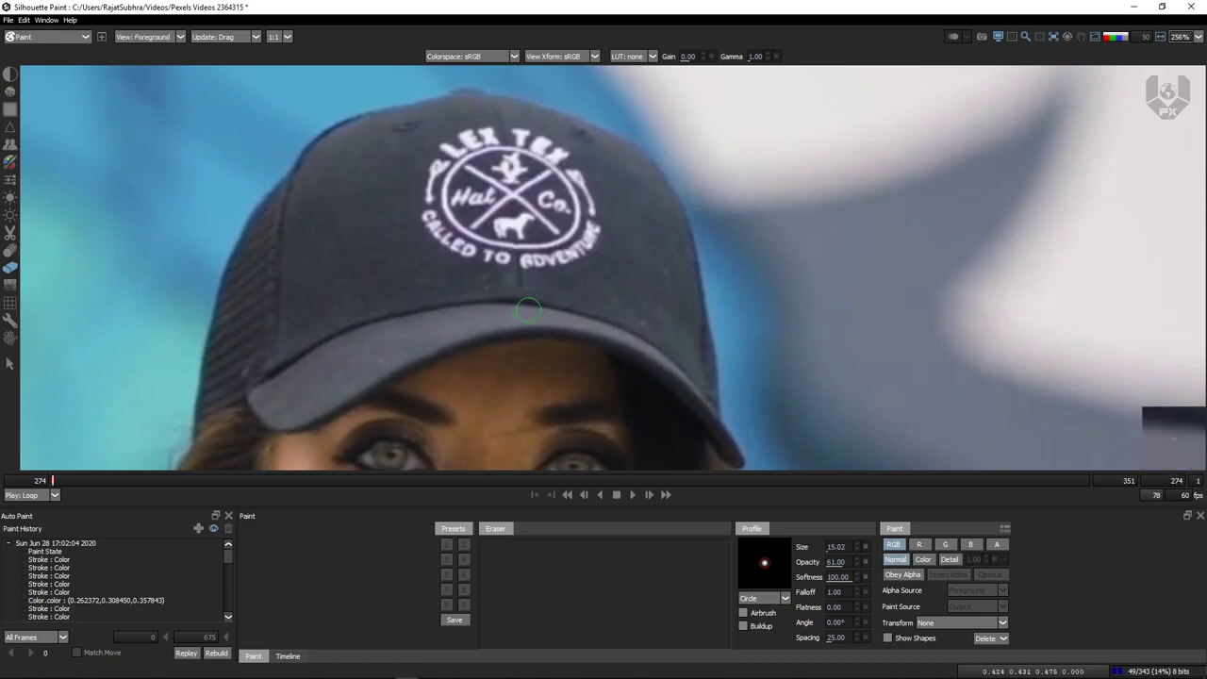
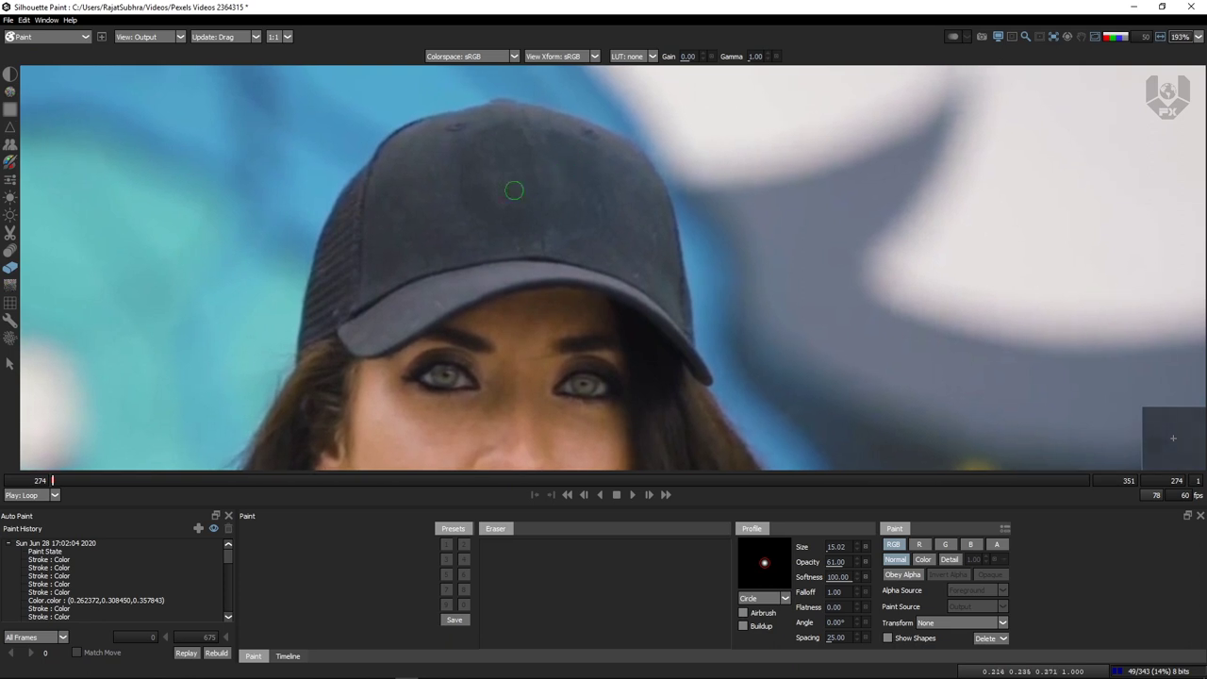
pyautogui.moveTo(448, 163); pyautogui.dragTo(418, 204)
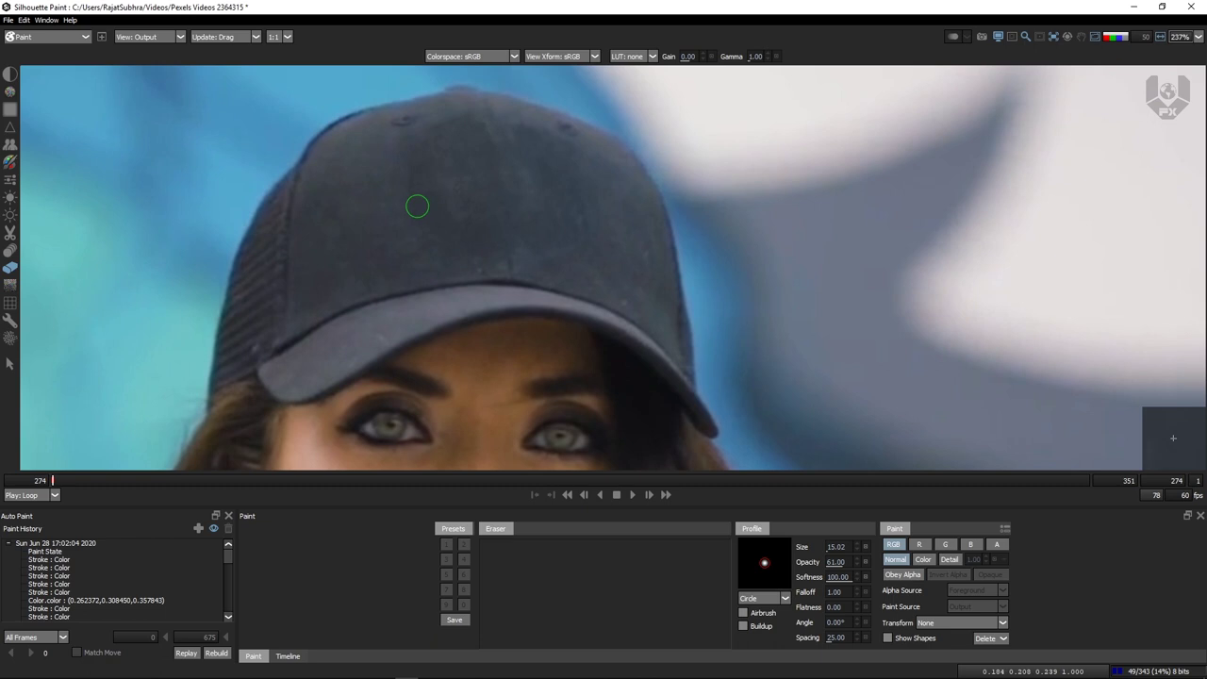
# Switch to the Drag brush at size 33.96 and opacity 100, try smearing the cap's edge into the background, and undo the smear
pyautogui.click(11, 252)
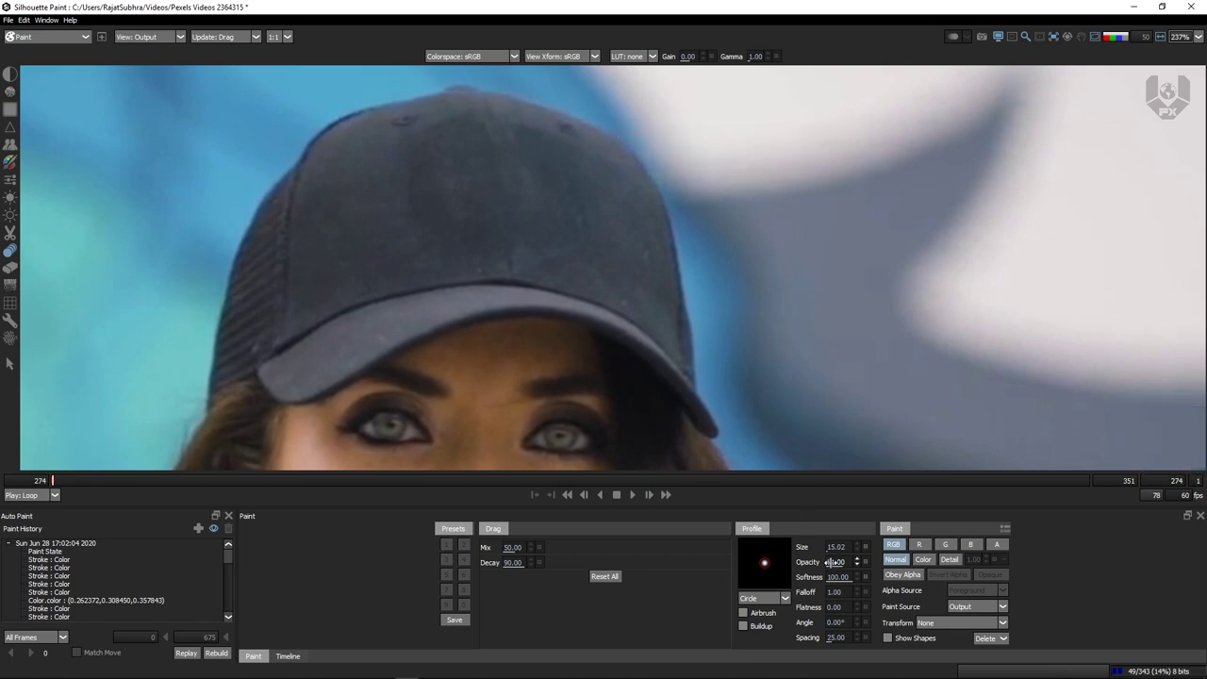
pyautogui.moveTo(592, 148)
pyautogui.mouseDown()
pyautogui.moveTo(623, 130)
pyautogui.moveTo(755, 128)
pyautogui.mouseUp()
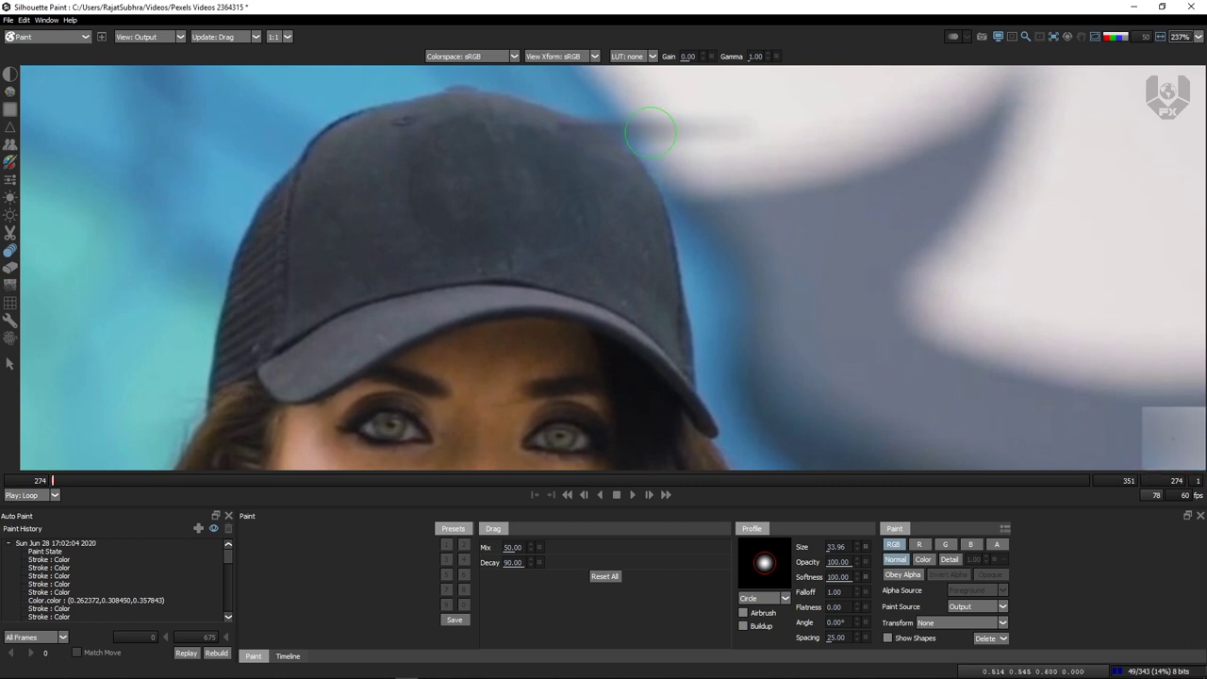
pyautogui.hotkey('ctrl', 'z')
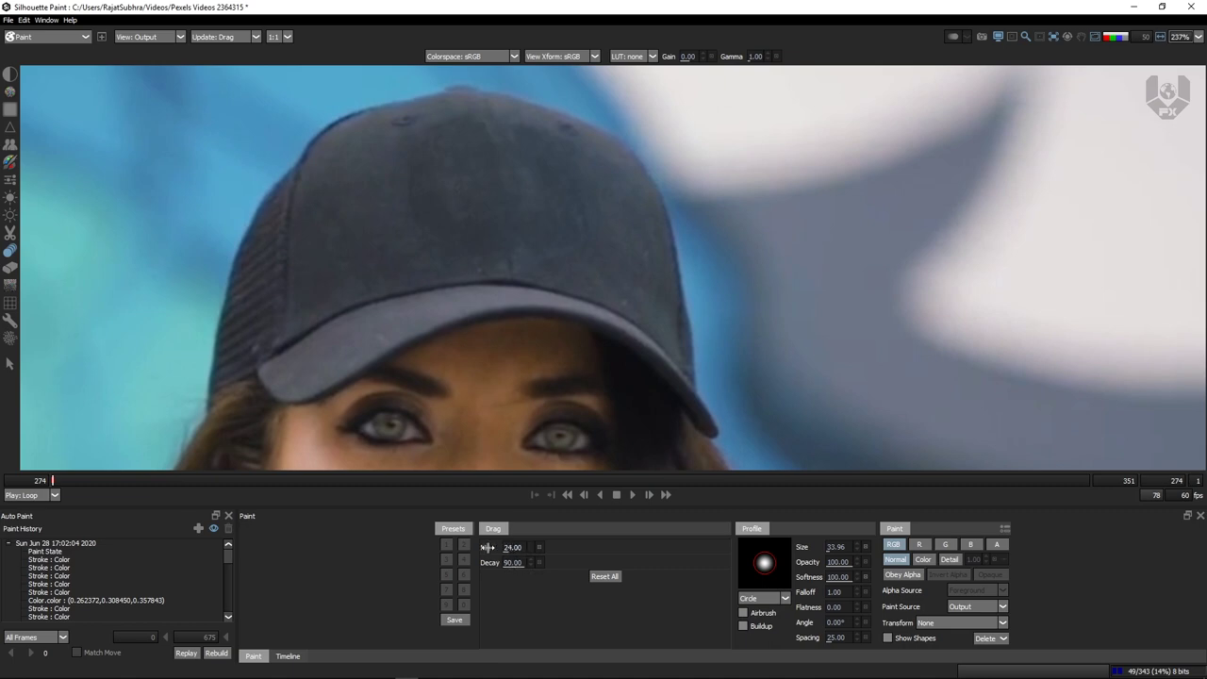
# Try a Drag mix of 13, reset it to 50, and smooth the cap's front with opacity 43 and softness 65
pyautogui.moveTo(483, 547); pyautogui.dragTo(477, 546)
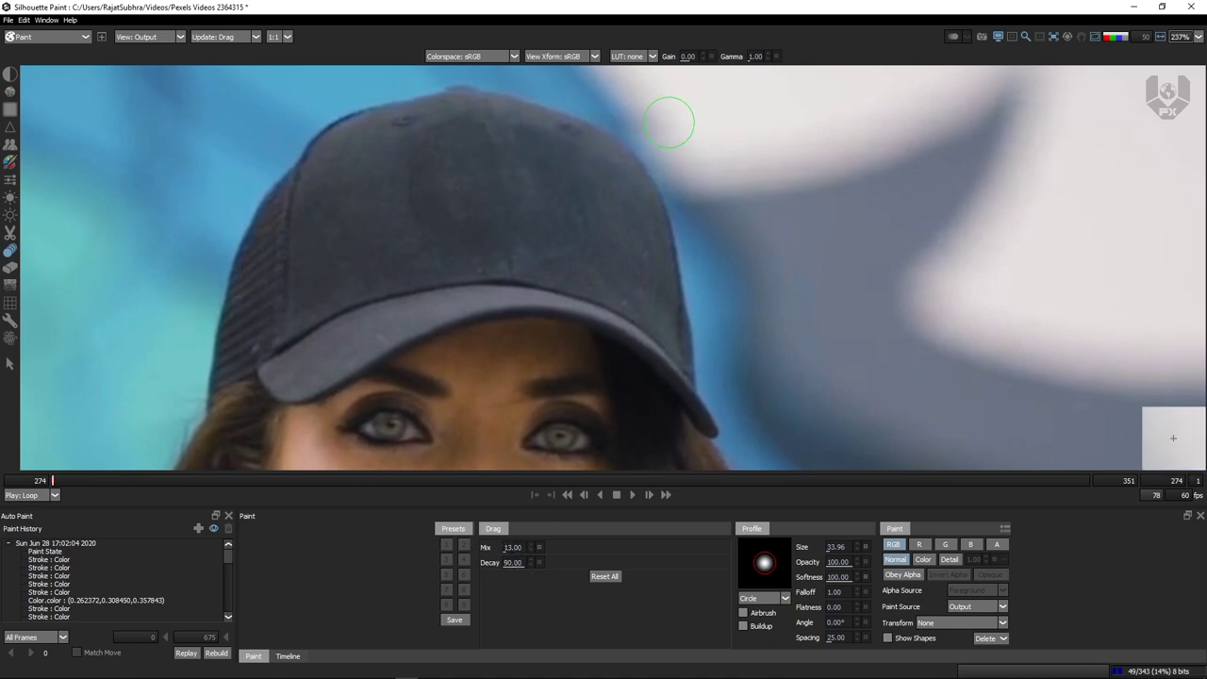
pyautogui.click(540, 547)
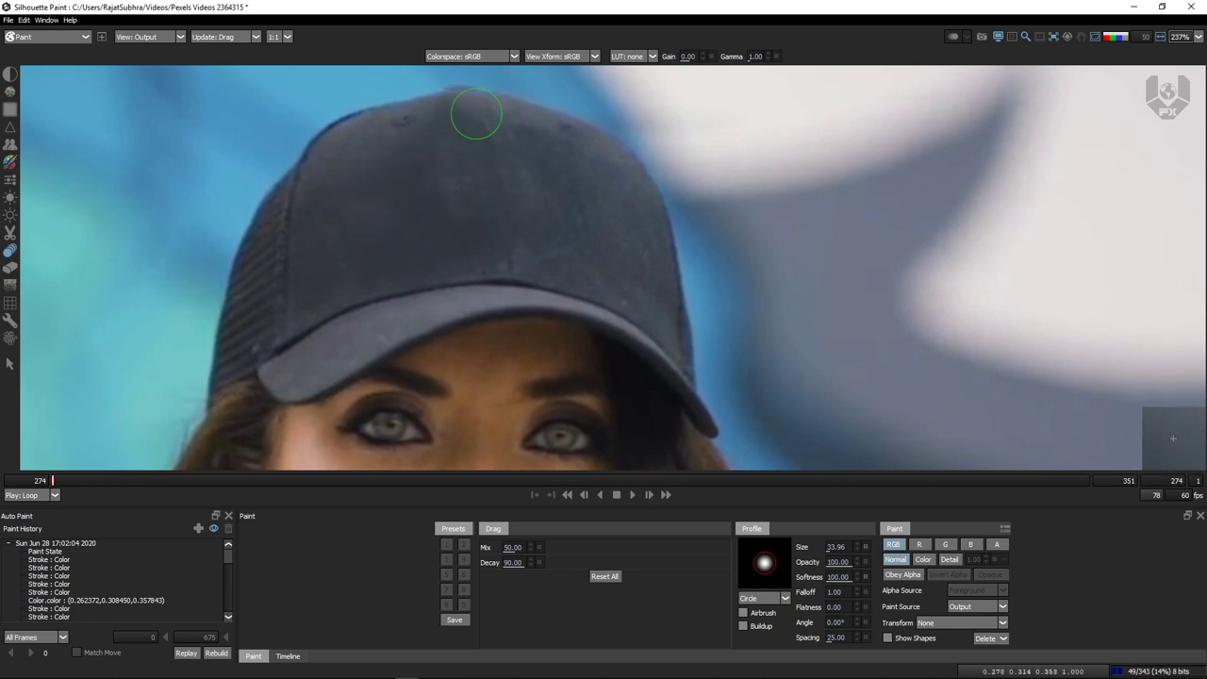
pyautogui.moveTo(848, 569)
pyautogui.mouseDown()
pyautogui.moveTo(804, 564)
pyautogui.moveTo(807, 577)
pyautogui.mouseUp()
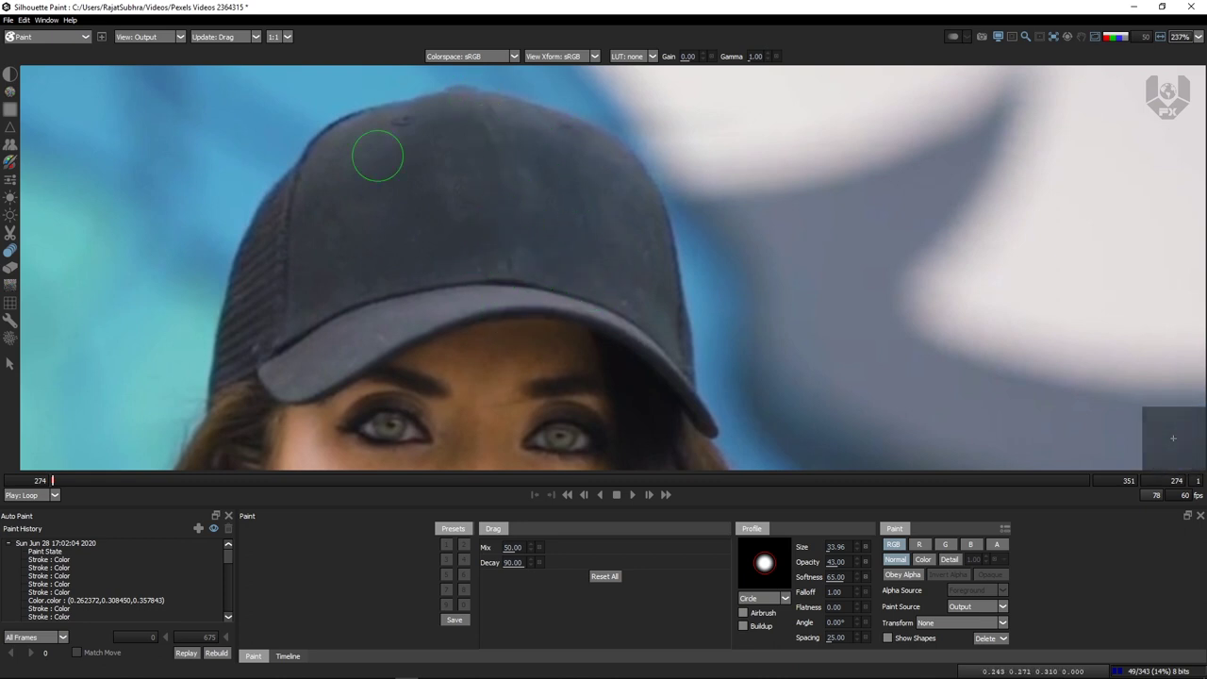
# Paint the cap's centre seam above the brim with a Color brush of size 1.97, opacity 100 and softness 2.50
pyautogui.click(18, 192)
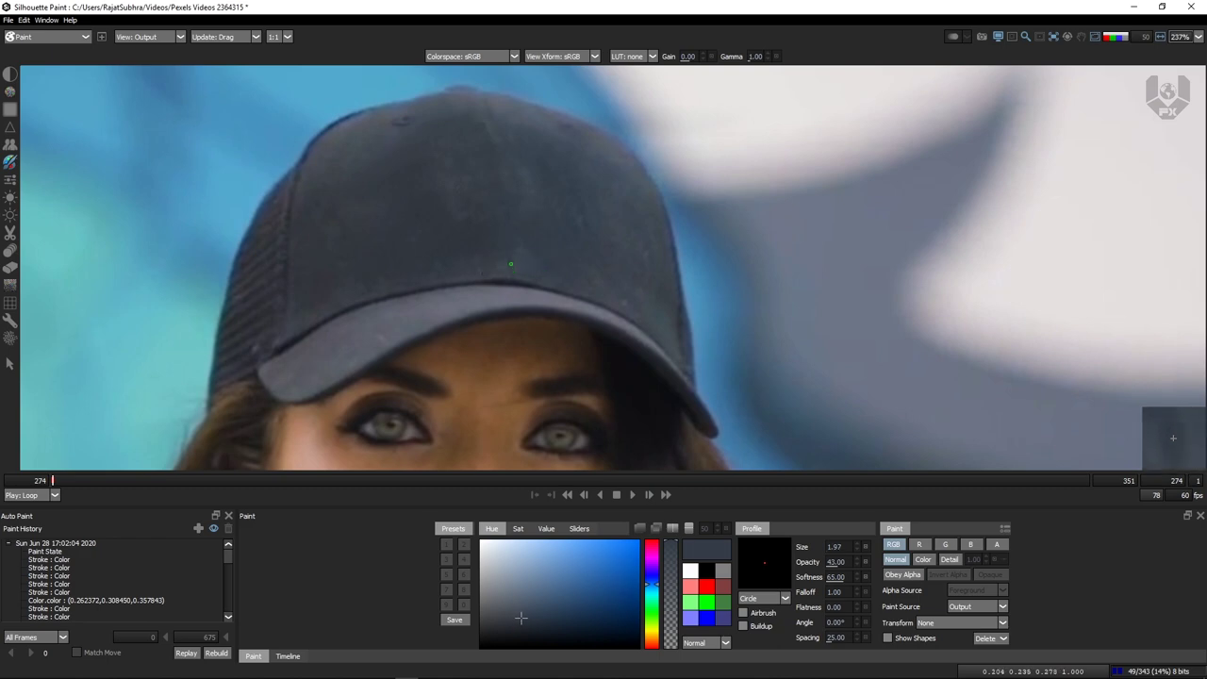
pyautogui.moveTo(869, 560); pyautogui.dragTo(899, 569)
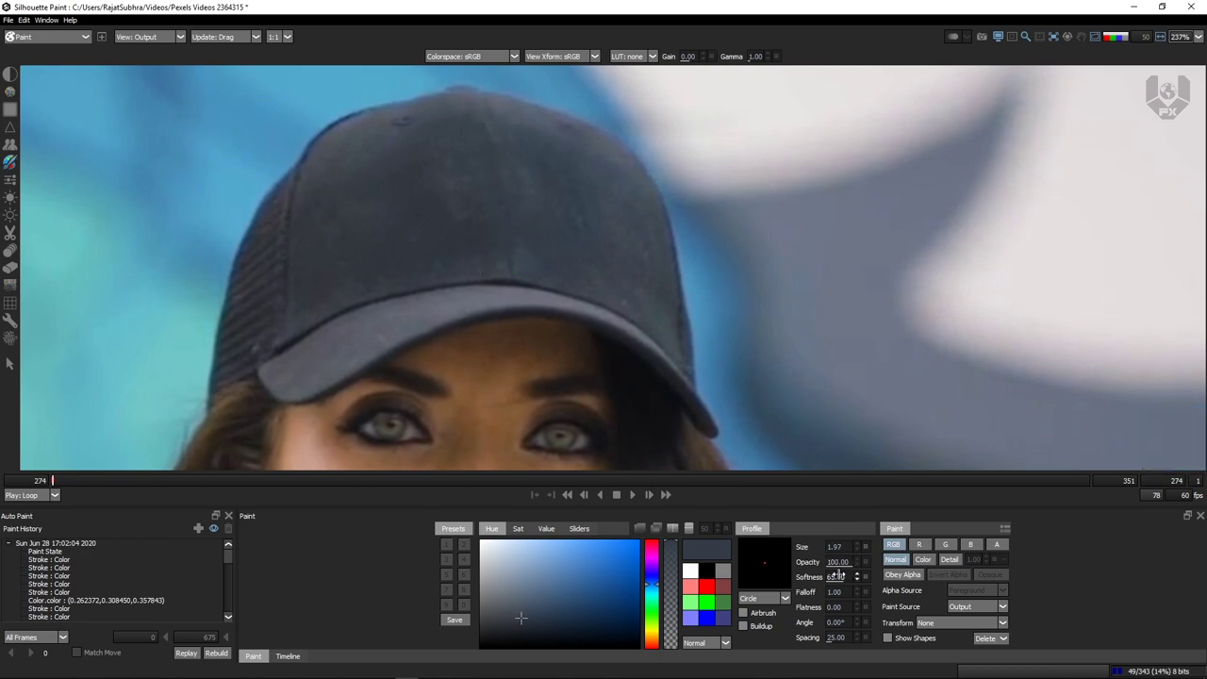
pyautogui.moveTo(789, 577); pyautogui.dragTo(764, 579)
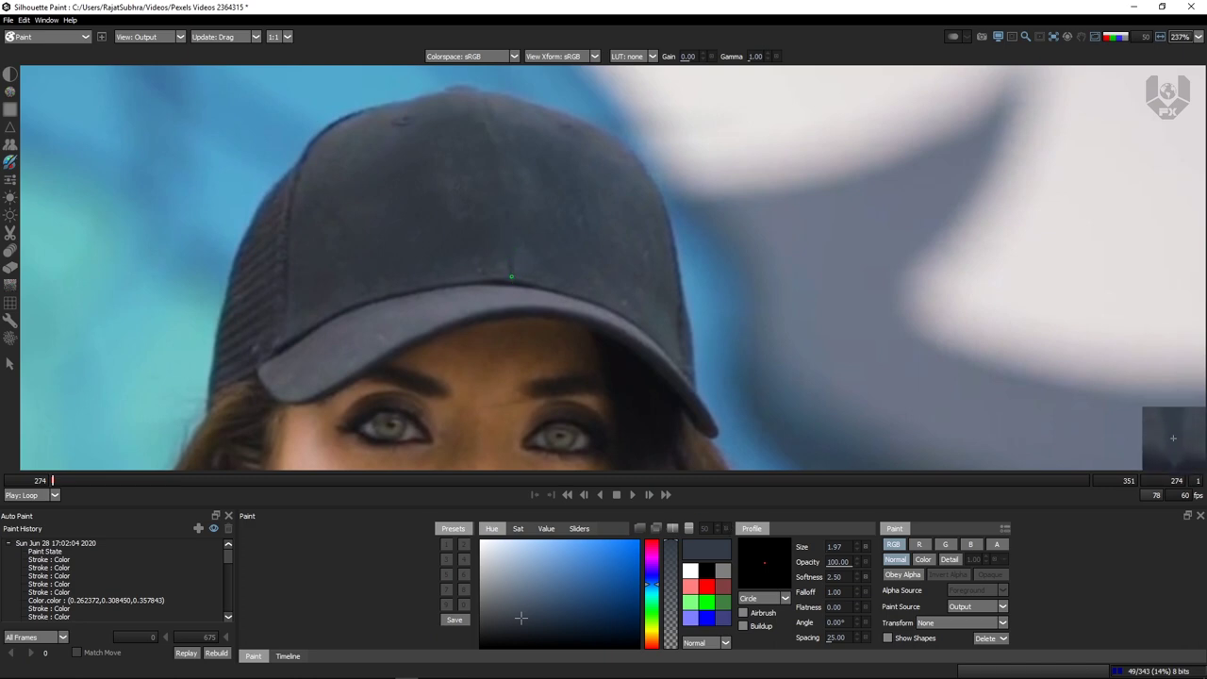
# Blend the painted centre seam into the surrounding cap fabric with the Drag brush, reducing its size to 5.34
pyautogui.click(7, 248)
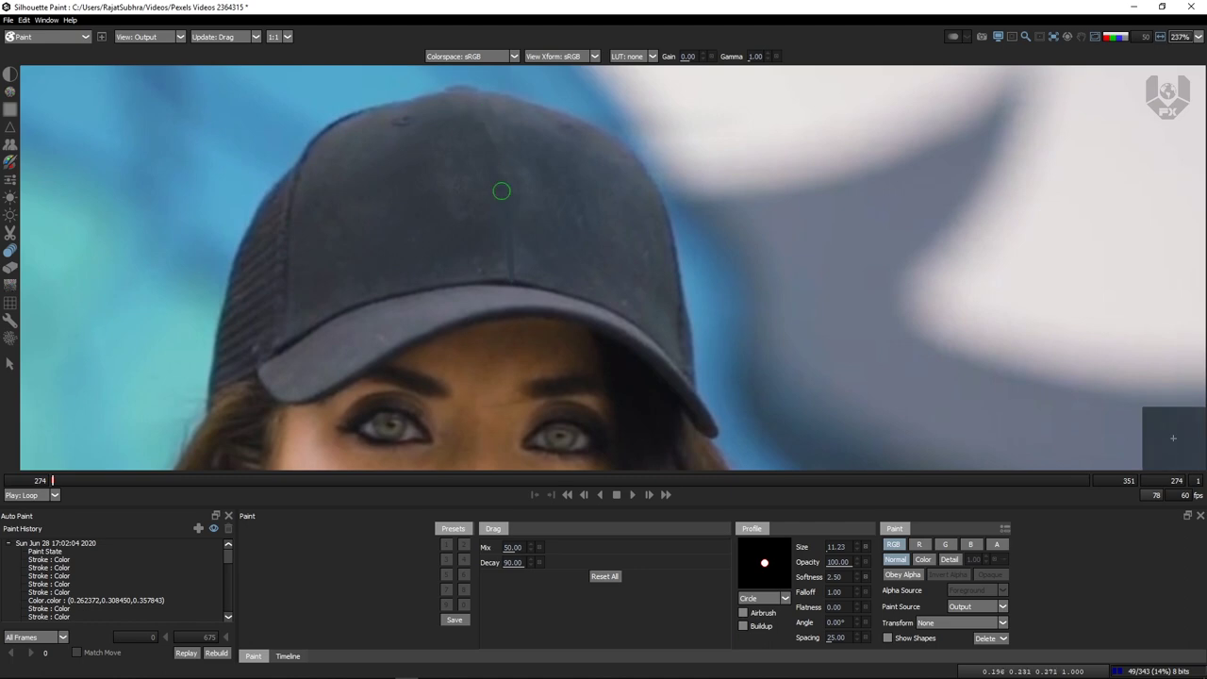
pyautogui.moveTo(567, 195); pyautogui.dragTo(529, 260)
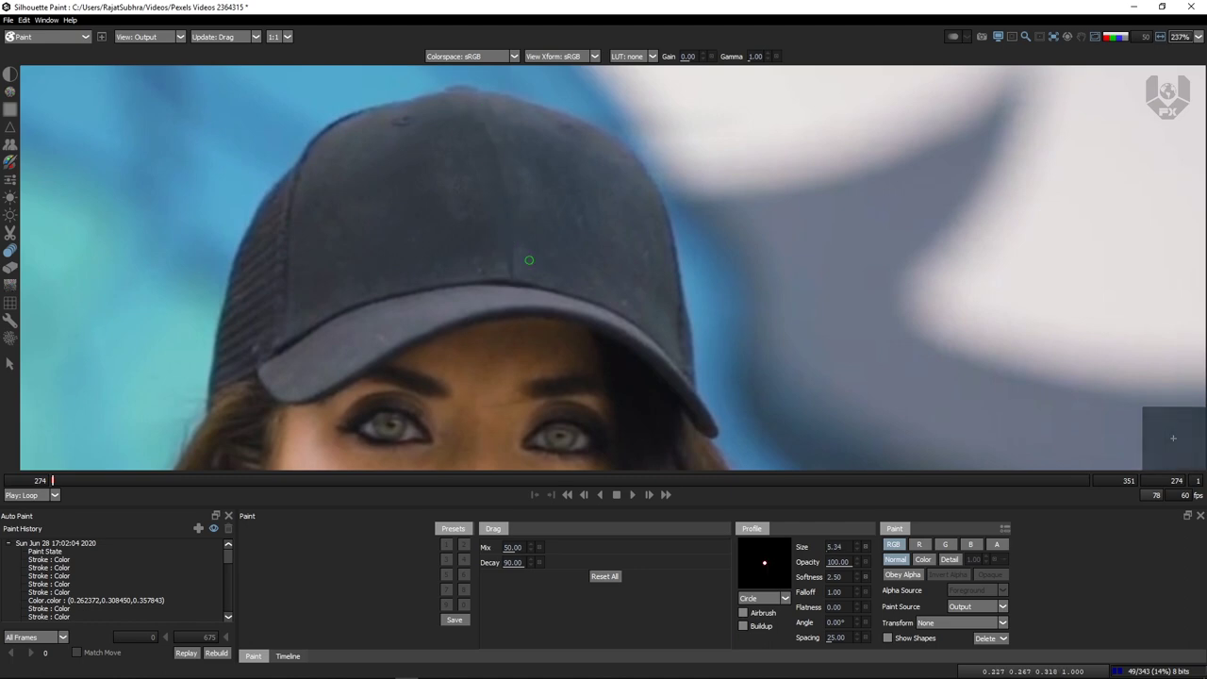
pyautogui.press('f')
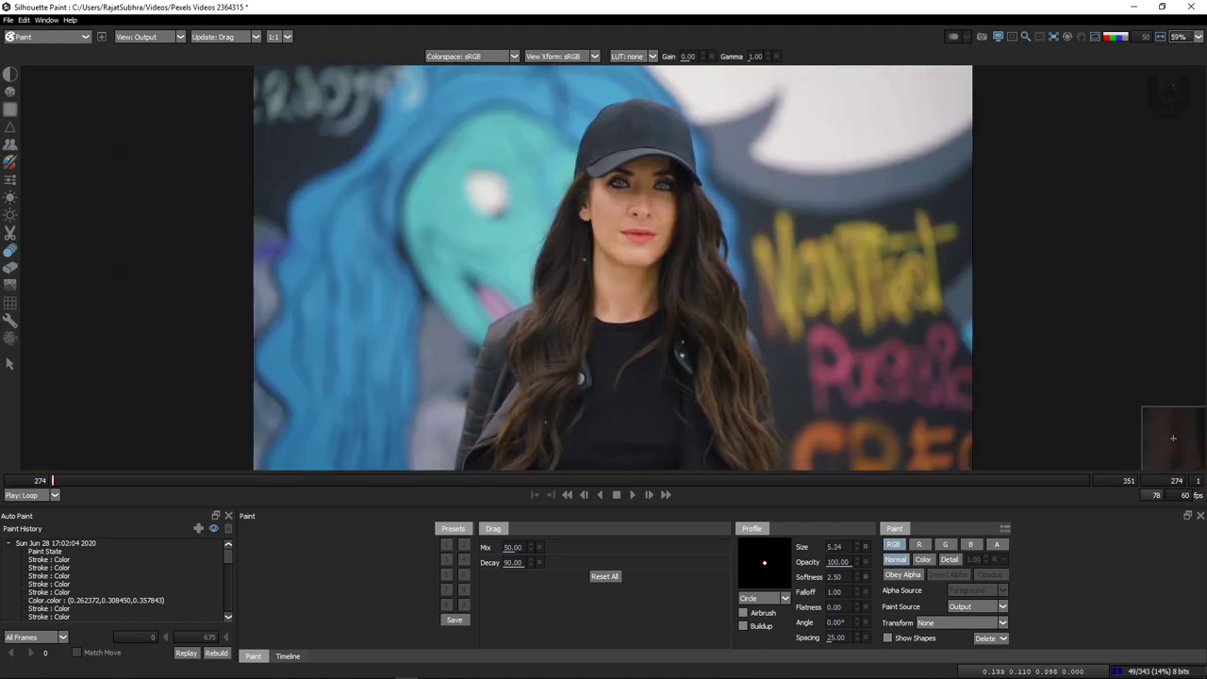
pyautogui.moveTo(677, 117); pyautogui.dragTo(623, 185)
pyautogui.scroll(3, 624, 185)
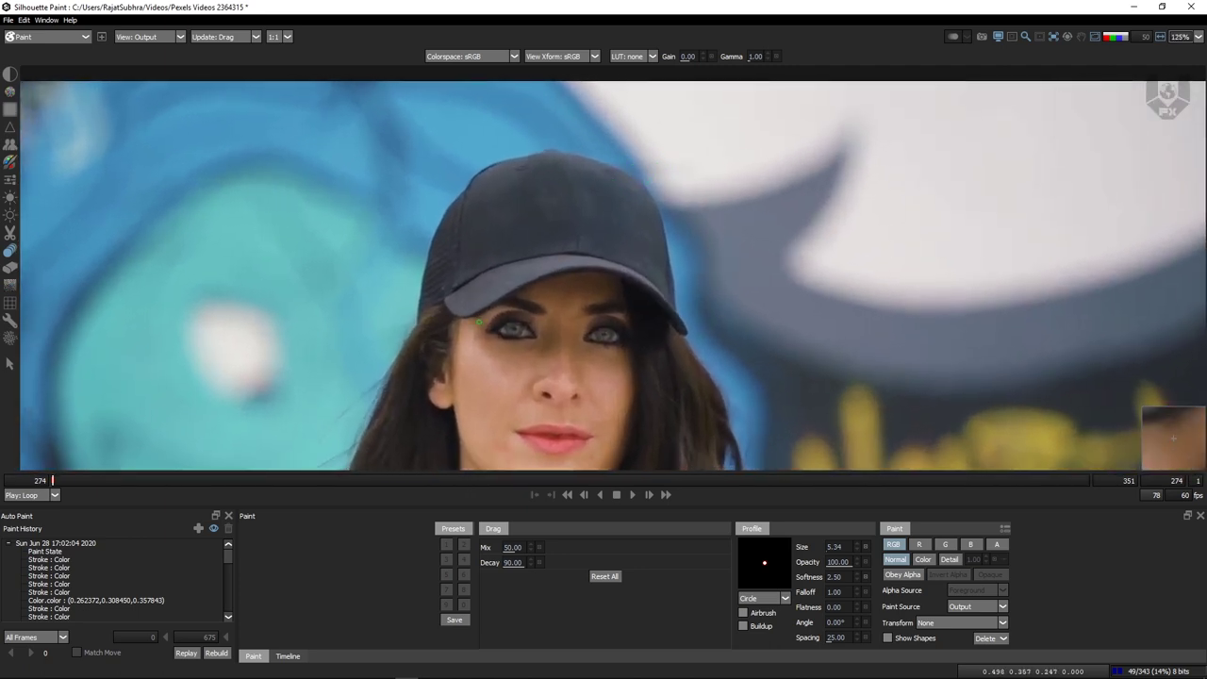
# Select the whole dated paint history group, set the Transform to logo, and enable Match Move
pyautogui.click(8, 544)
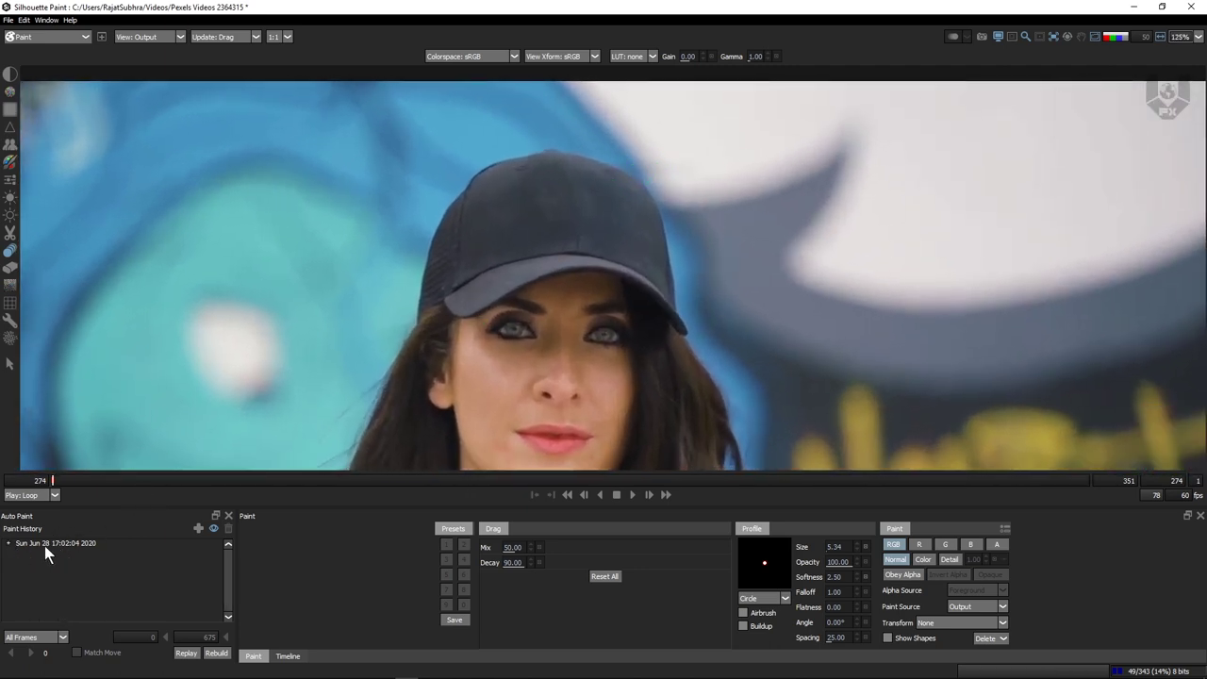
pyautogui.click(62, 546)
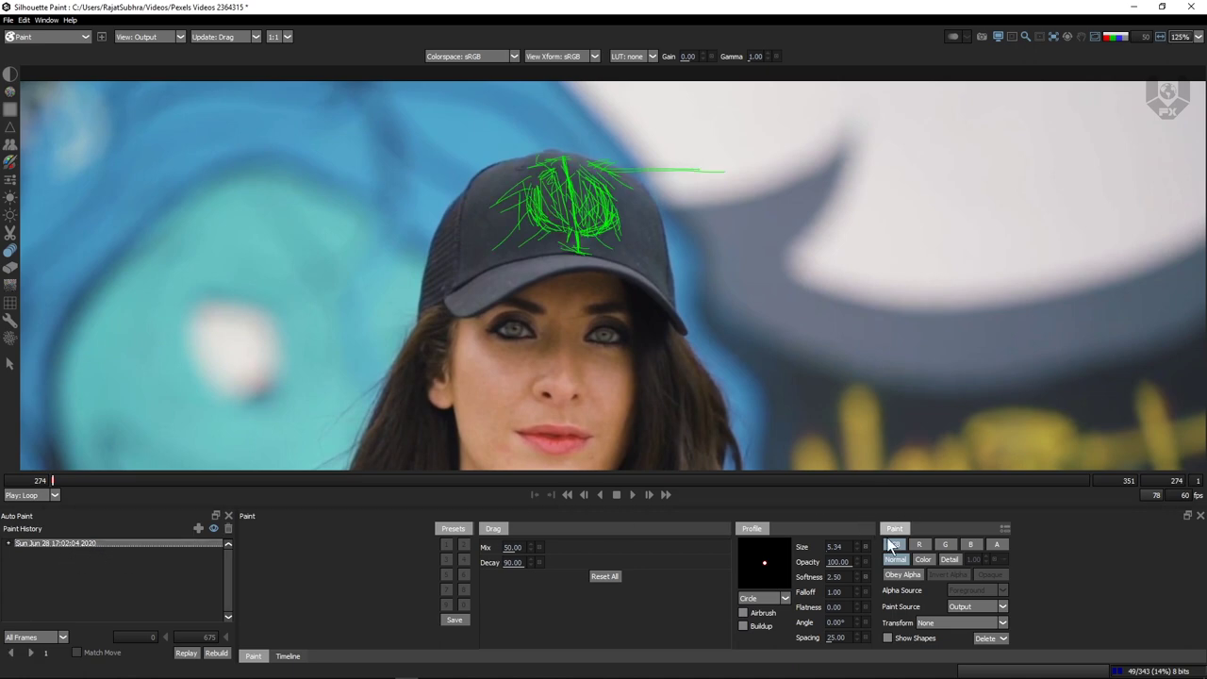
pyautogui.click(958, 621)
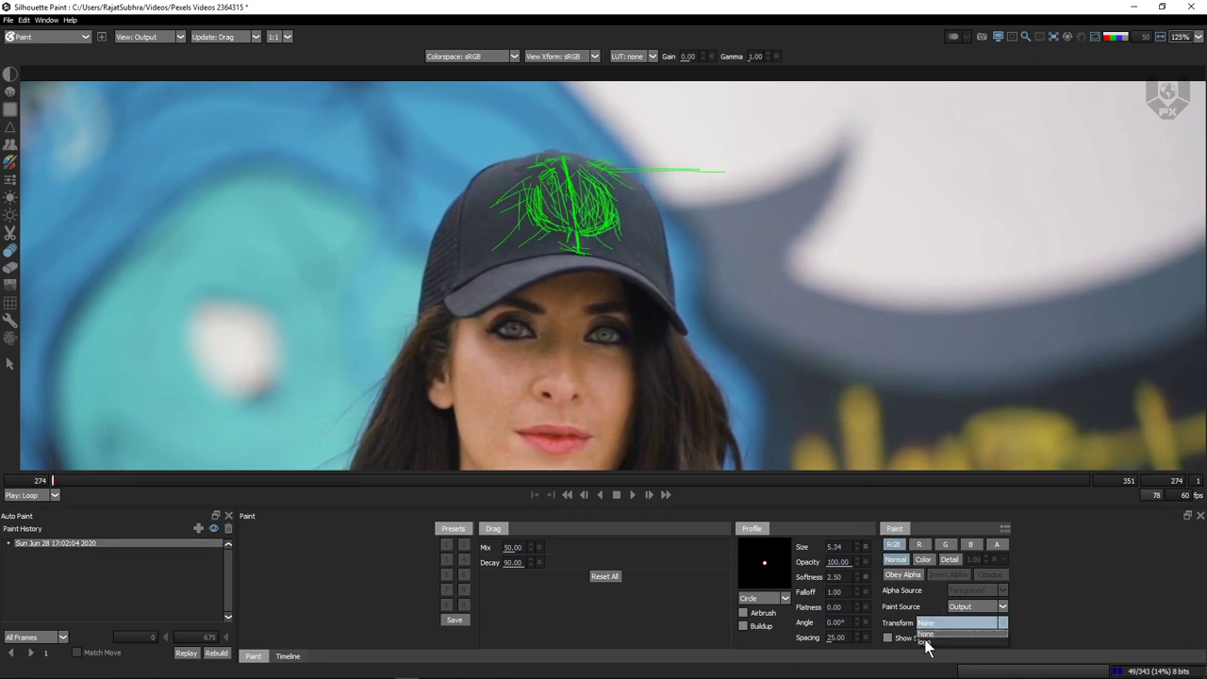
pyautogui.click(926, 642)
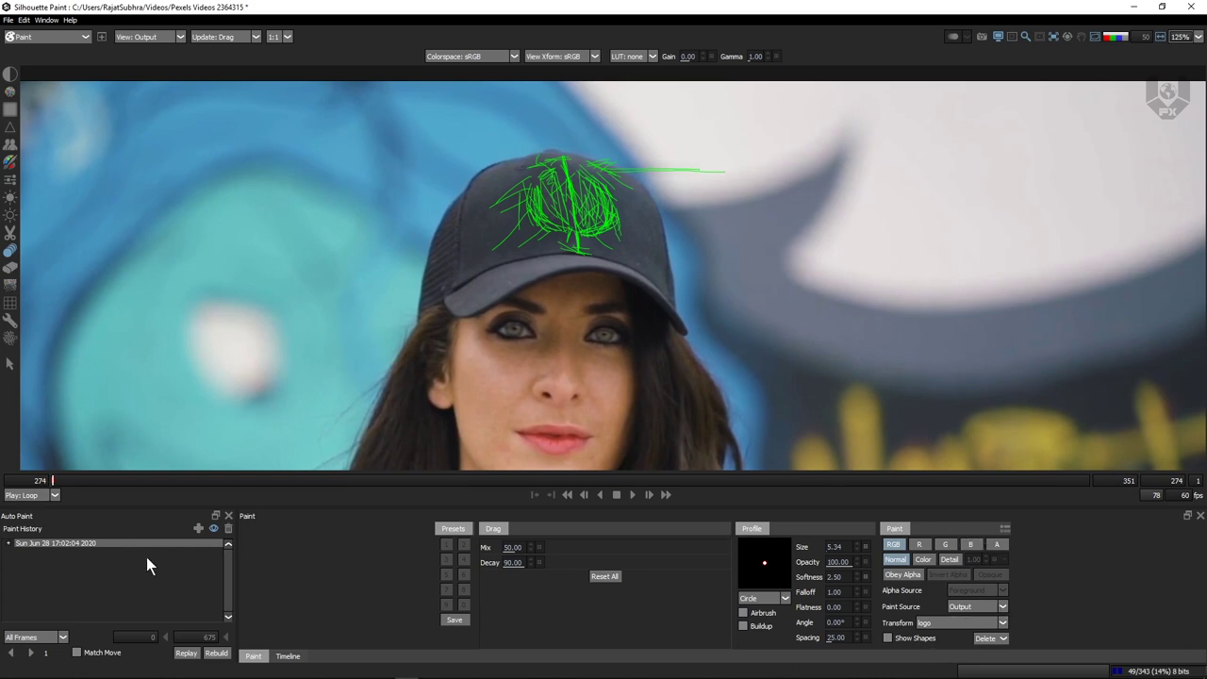
pyautogui.click(76, 651)
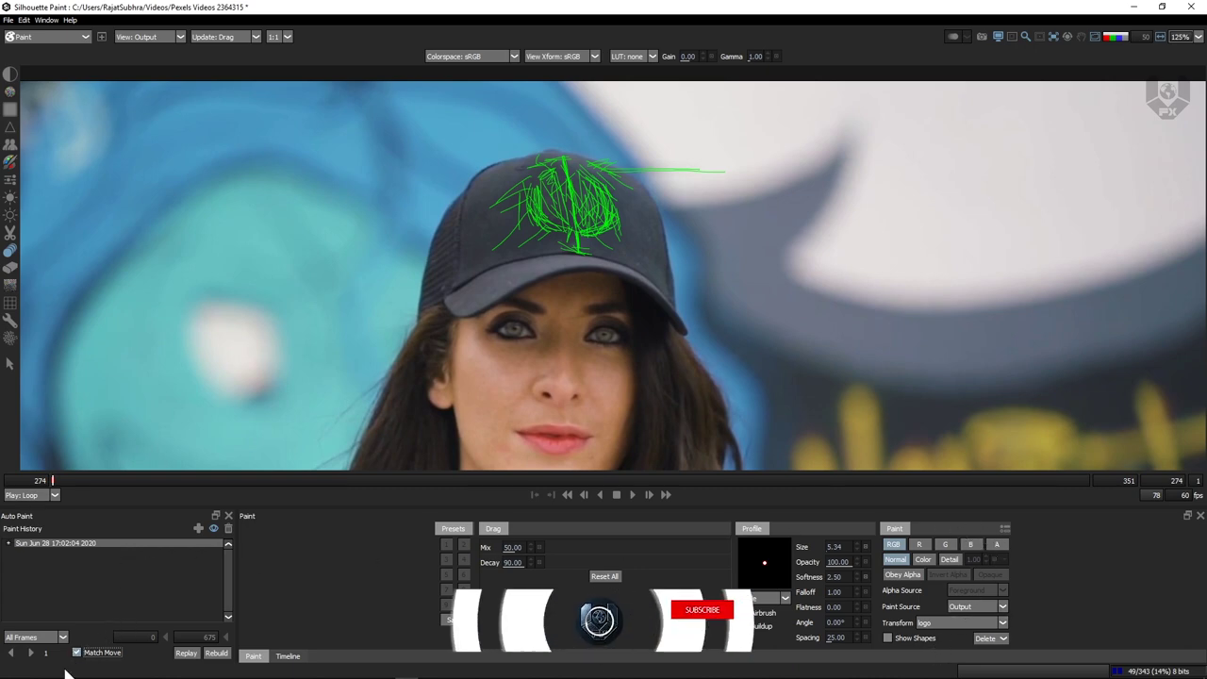
# Set the Auto Paint frame range to Work and play the selected paint events over it
pyautogui.click(60, 637)
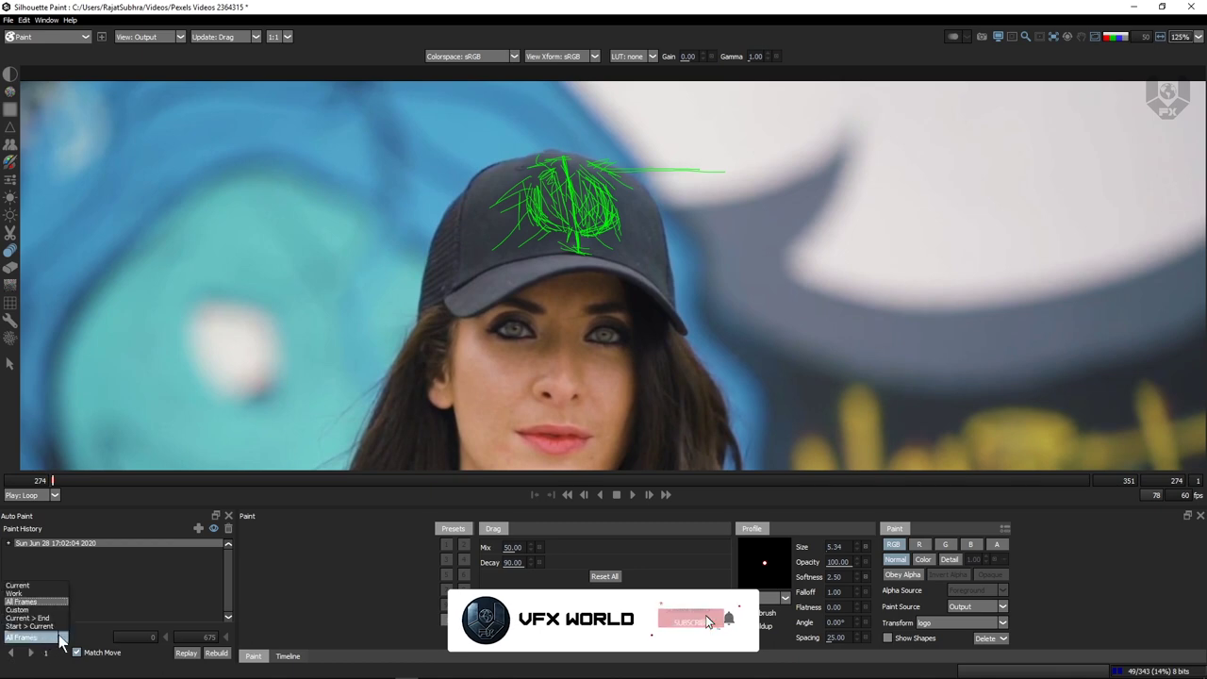
pyautogui.click(28, 594)
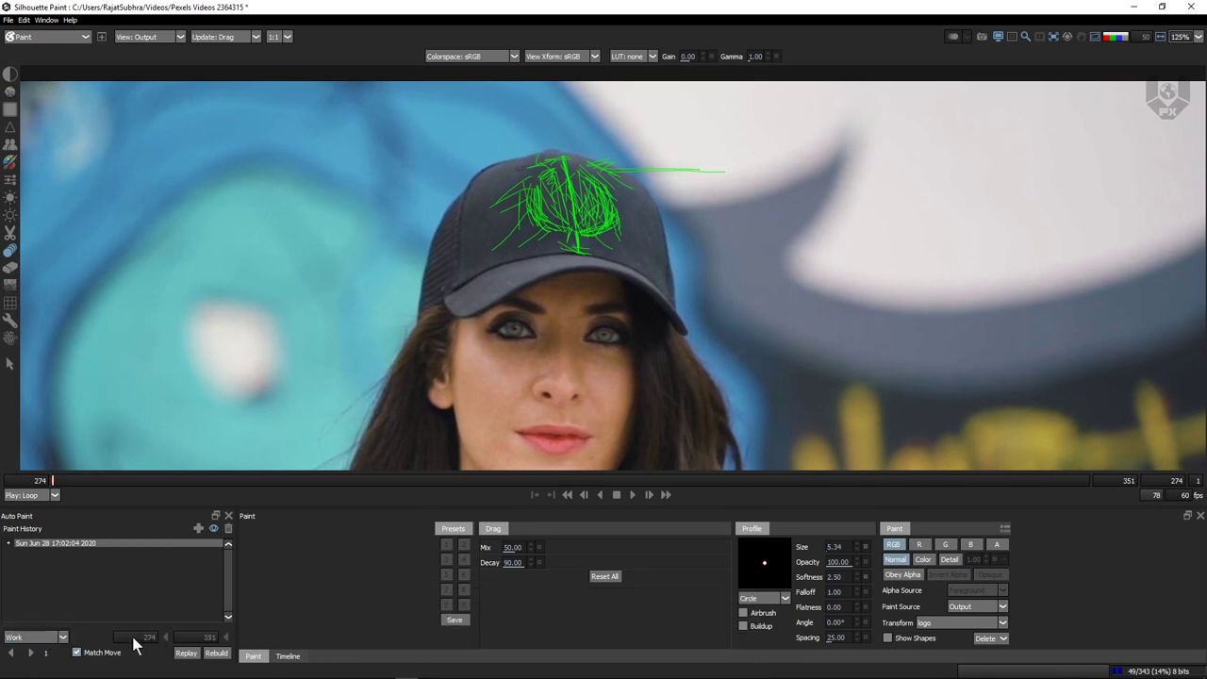
pyautogui.click(31, 653)
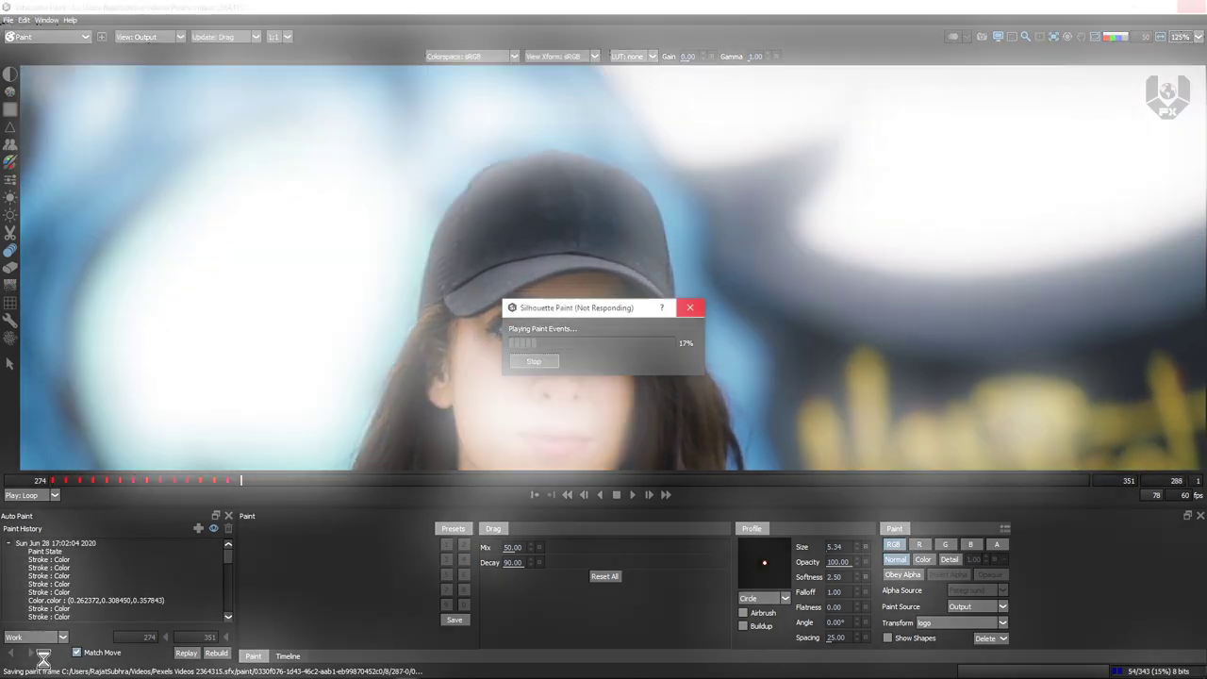